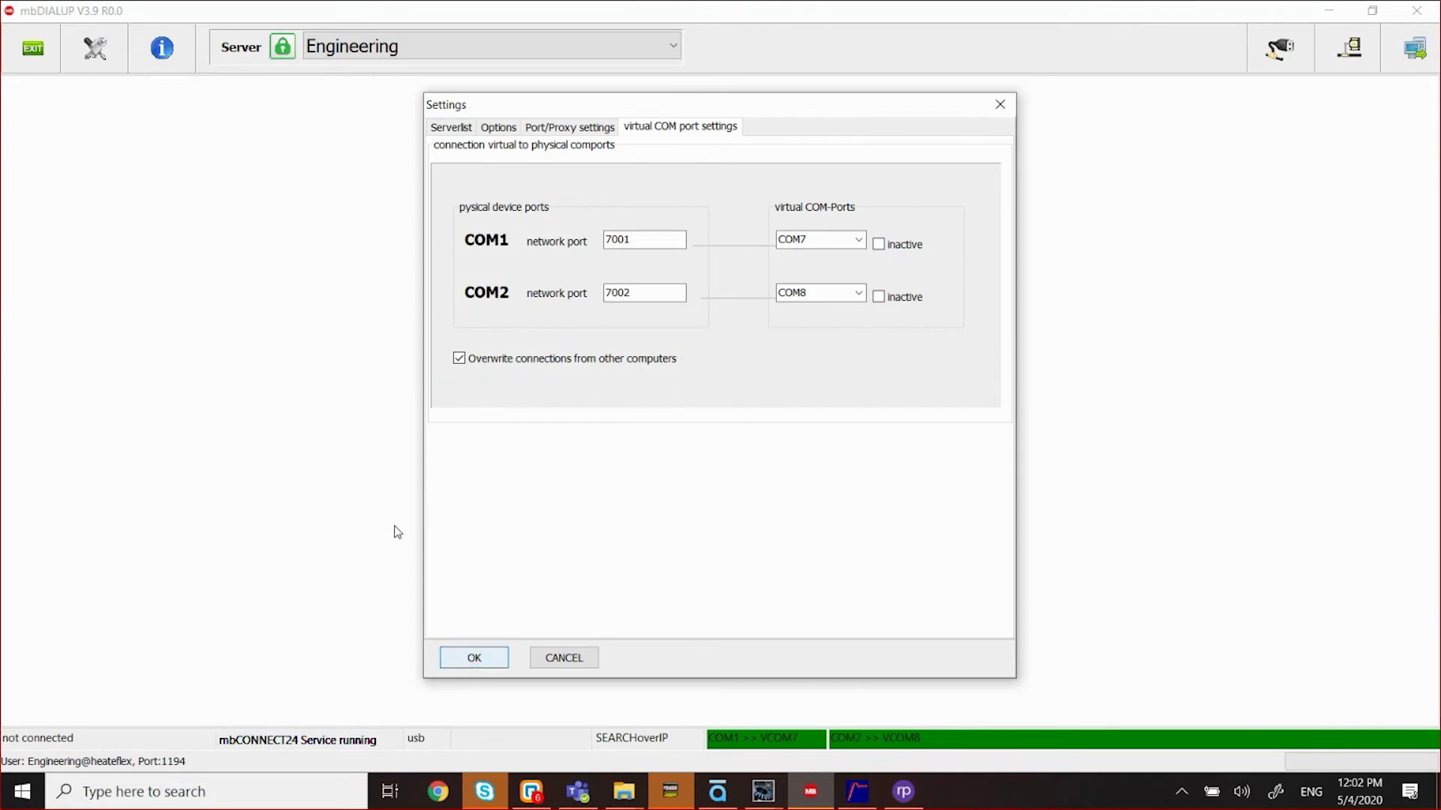
Accept the virtual COM port settings and log in to the Engineering server with the saved credentials
key("Return")
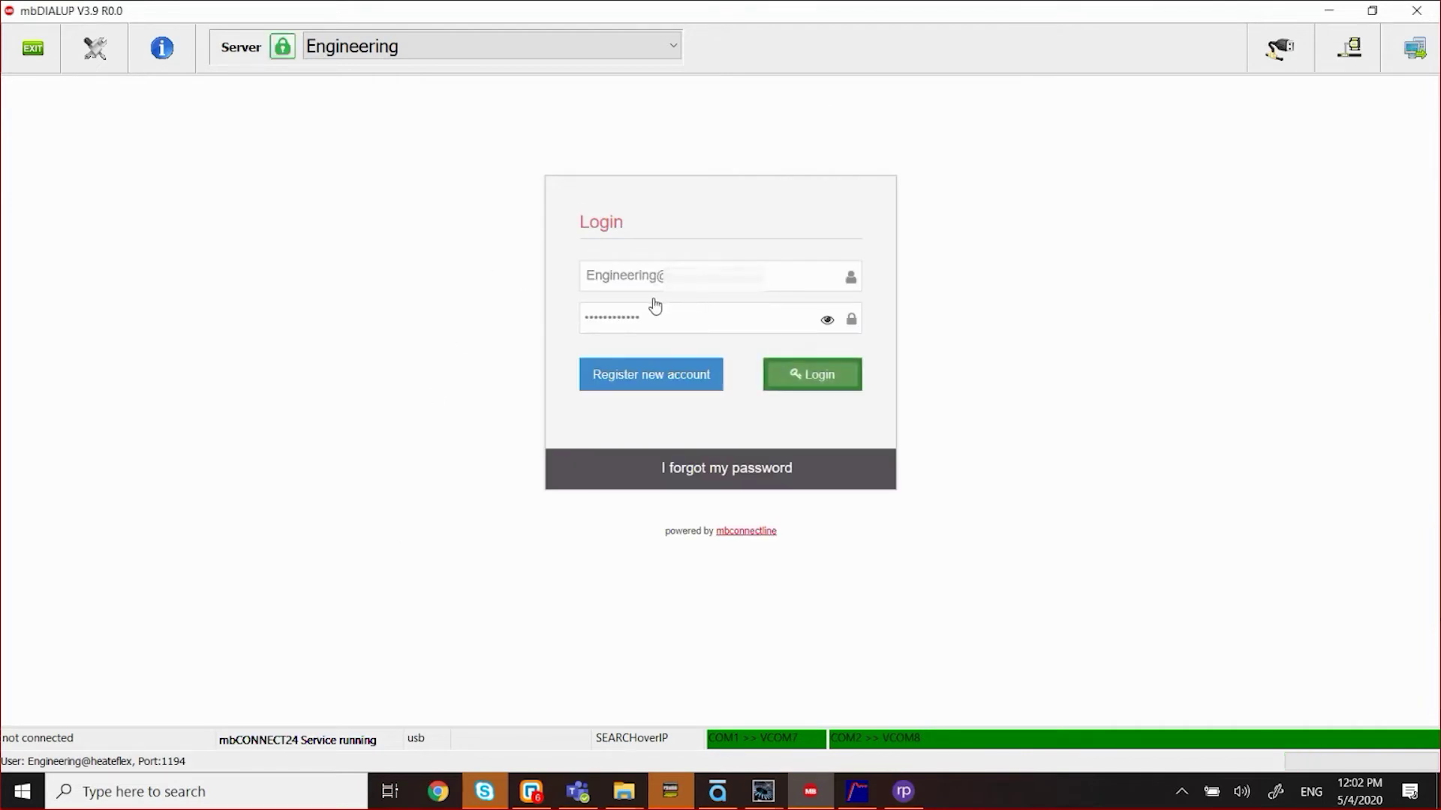
key("Return")
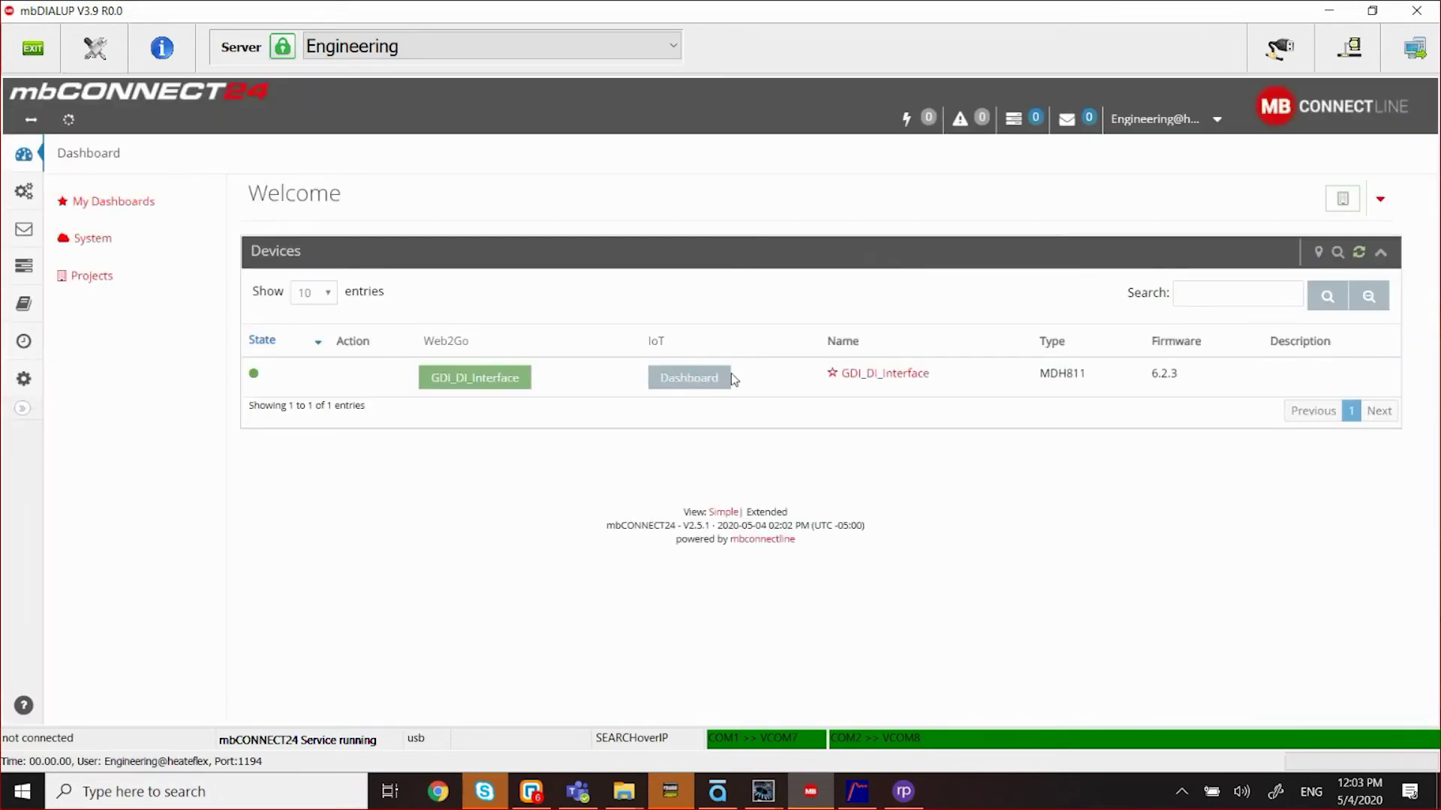
left_click(735, 373)
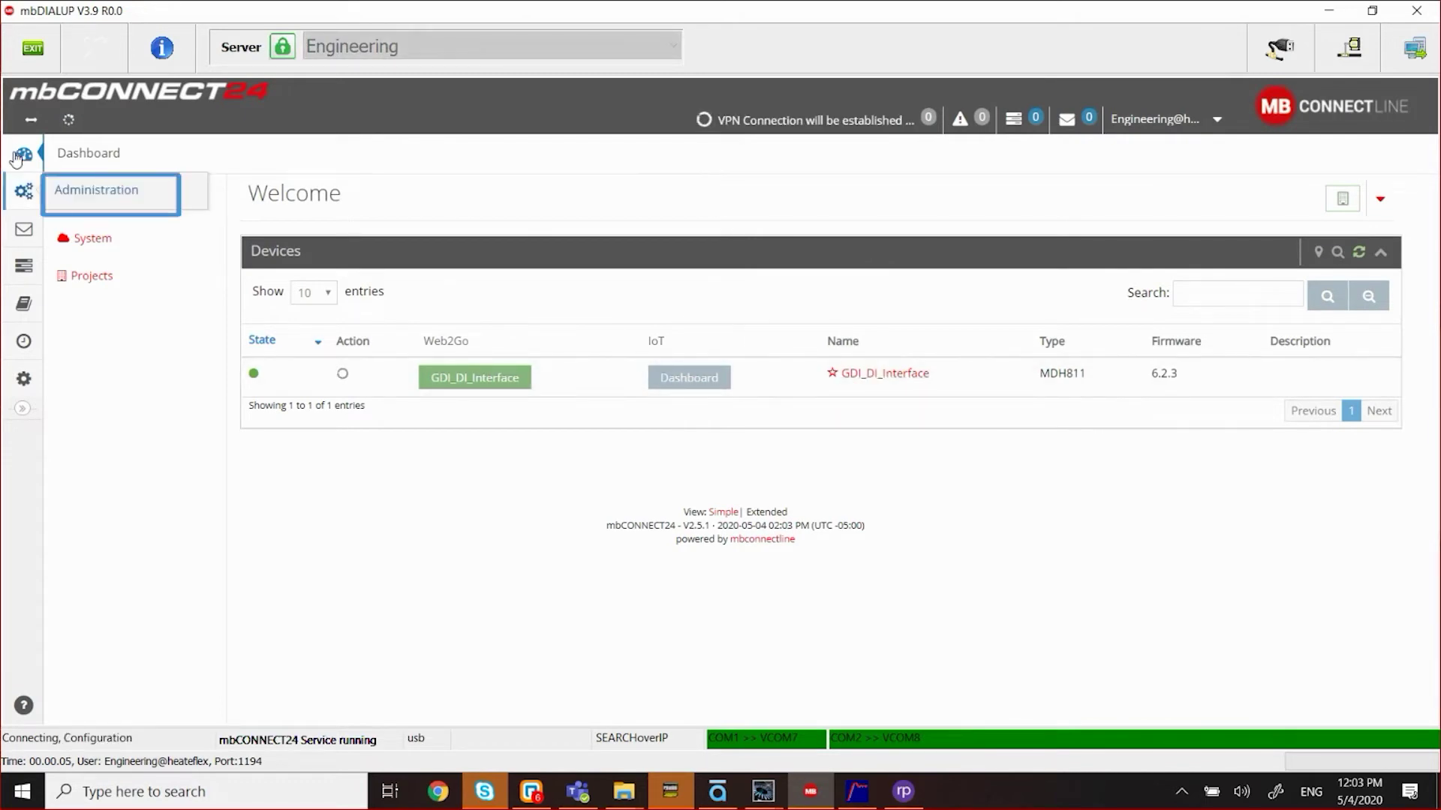
Open the GDI_DI_Interface device under Administration and review its LAN and WiFi settings without saving changes
left_click(79, 154)
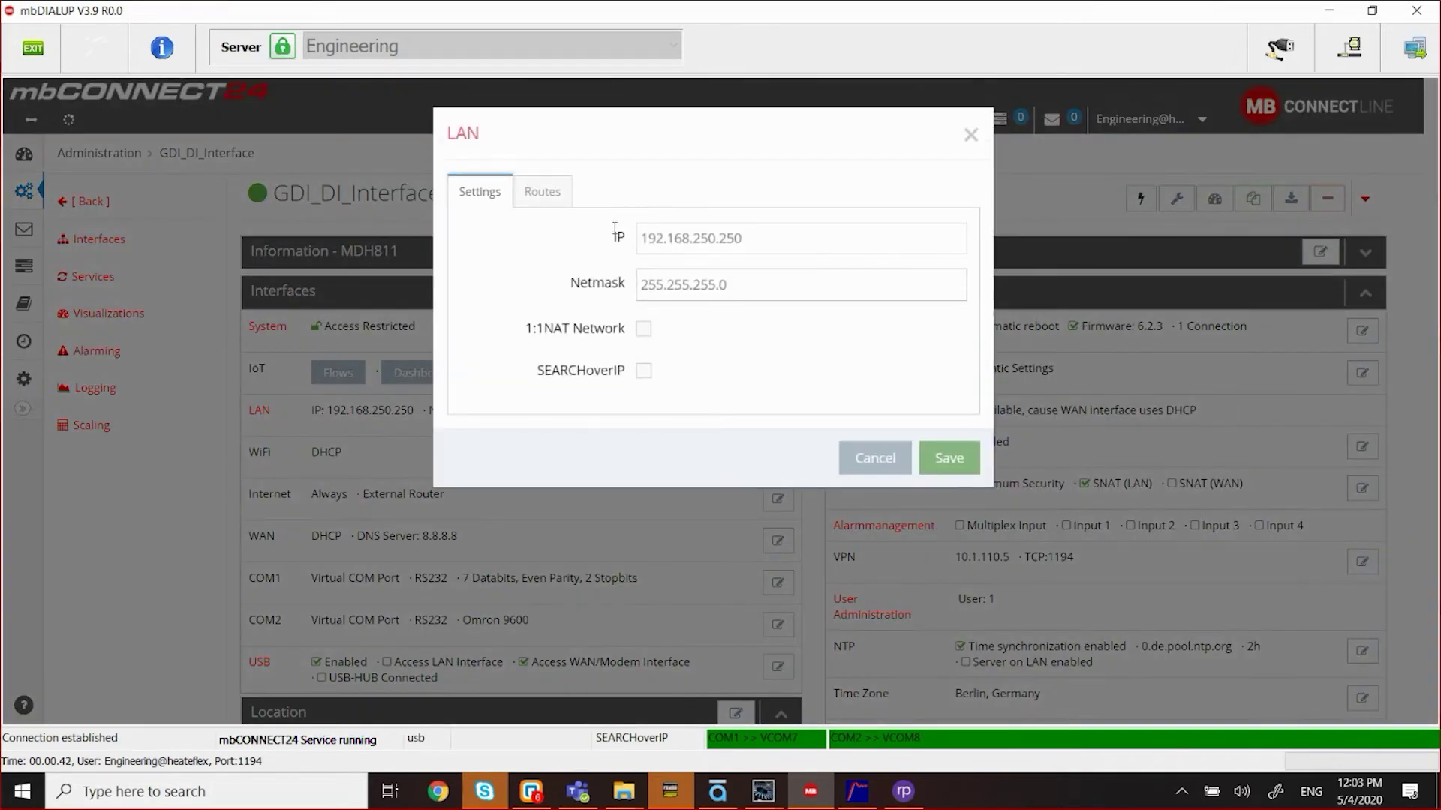
key("Escape")
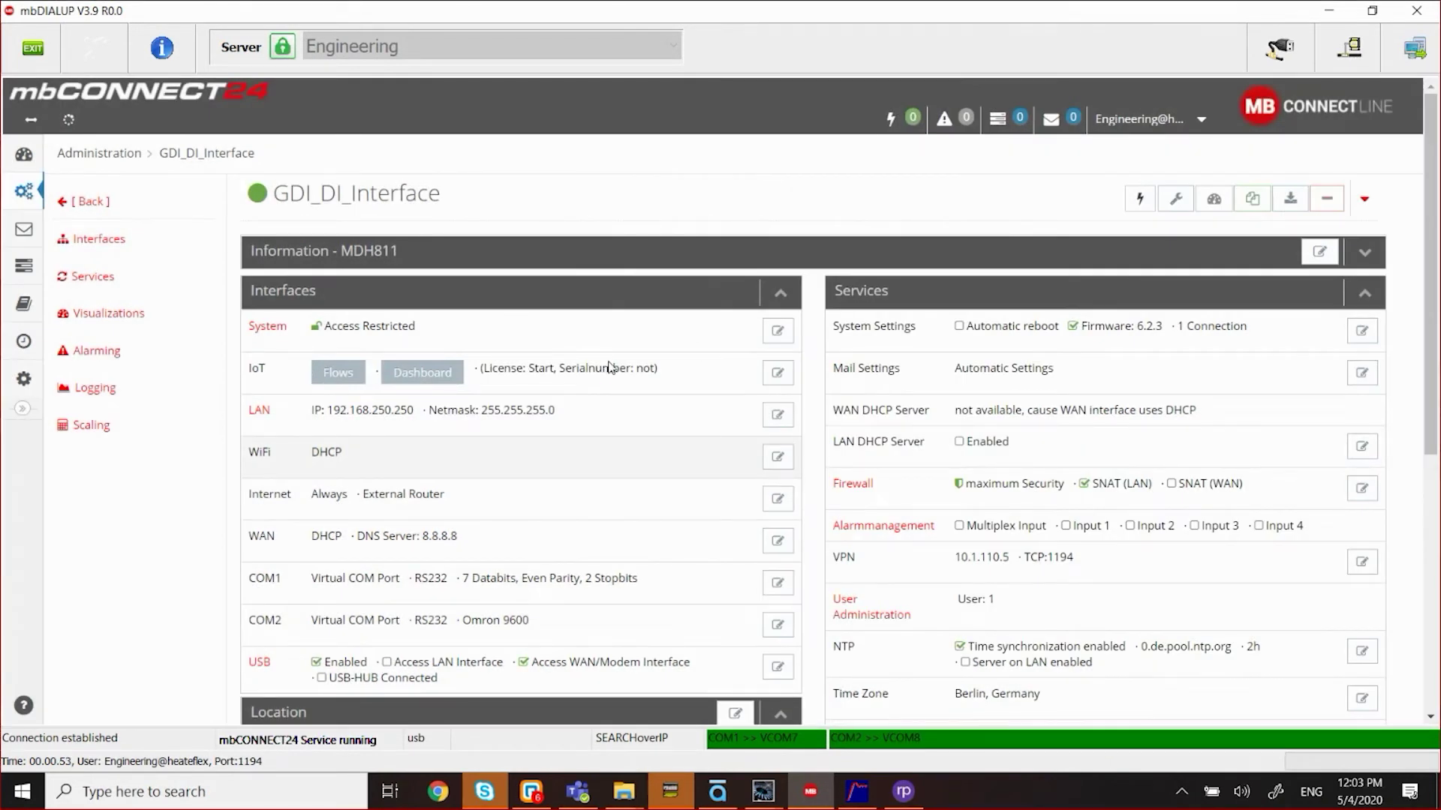
key("Tab")
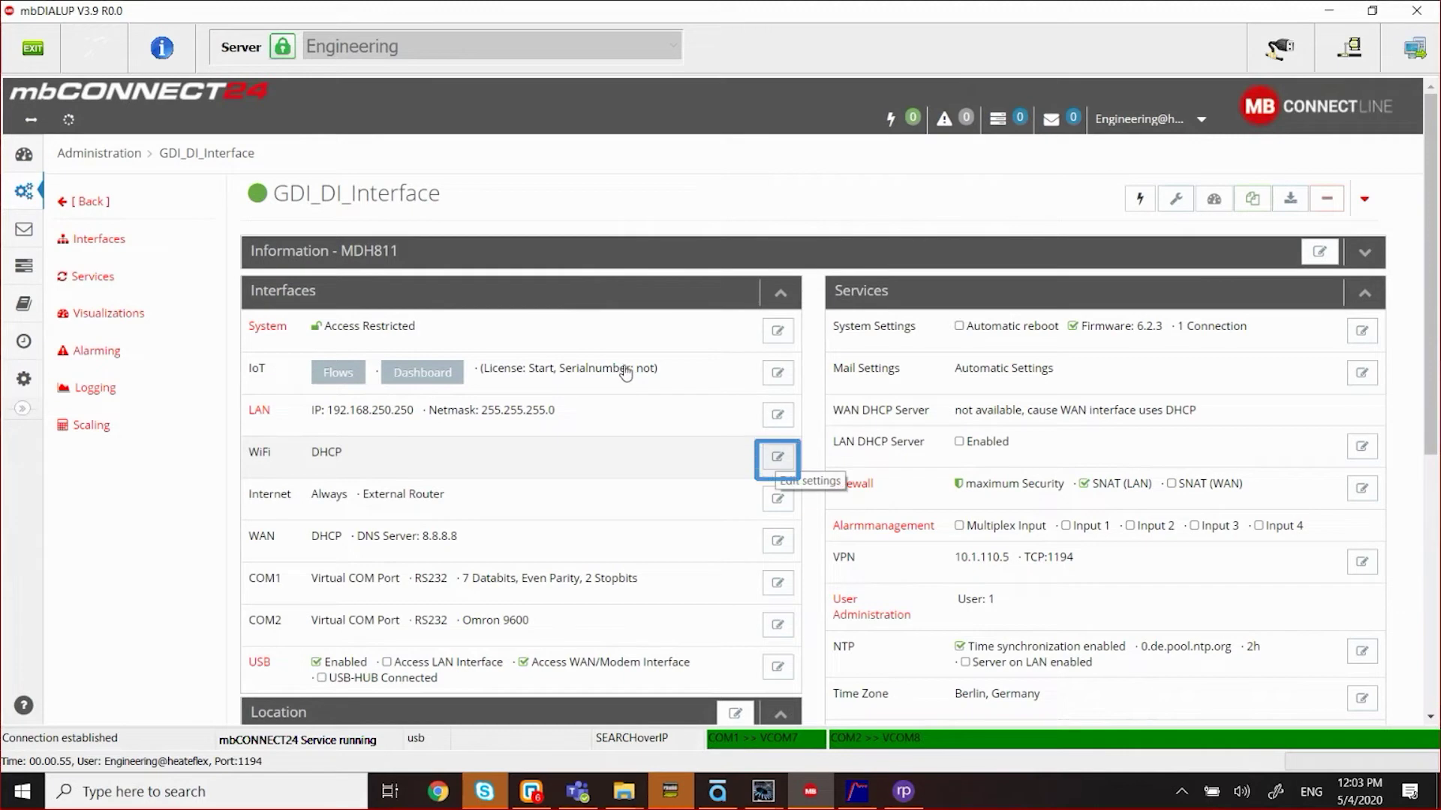
key("Return")
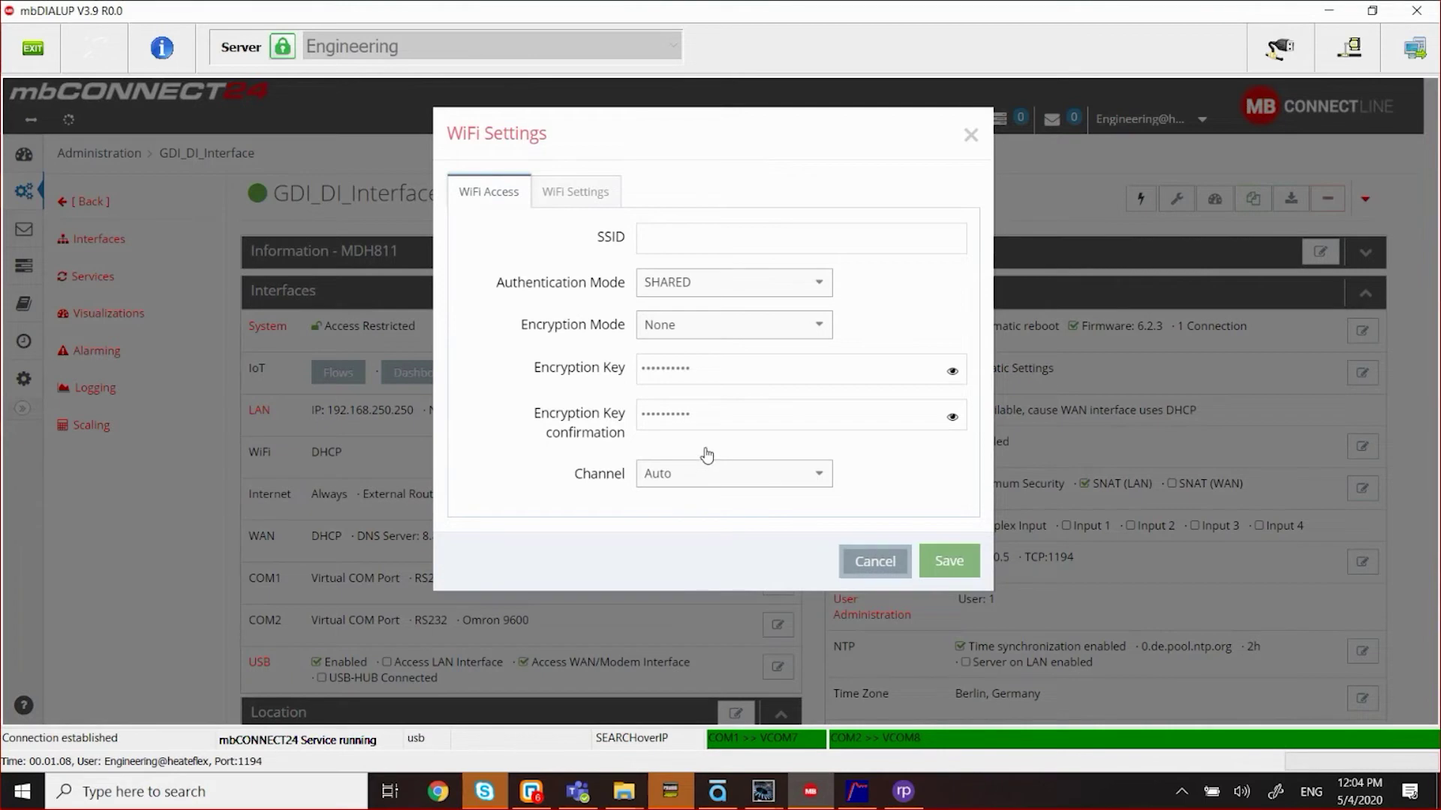
key("Return")
Review the device's Internet settings, including the selectable Internet connection types, and close them without saving
scroll(496, 442, "down", 1)
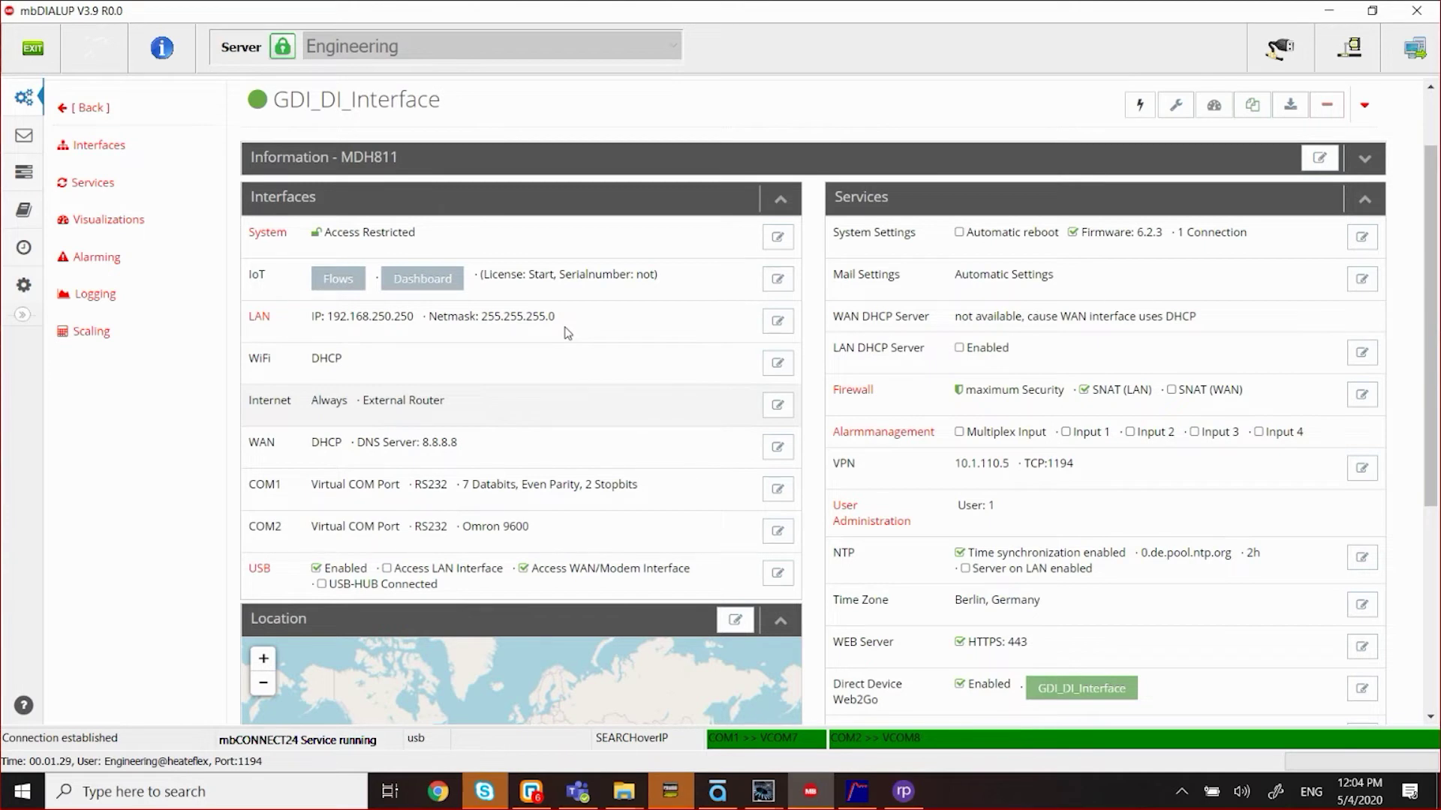
left_click(777, 405)
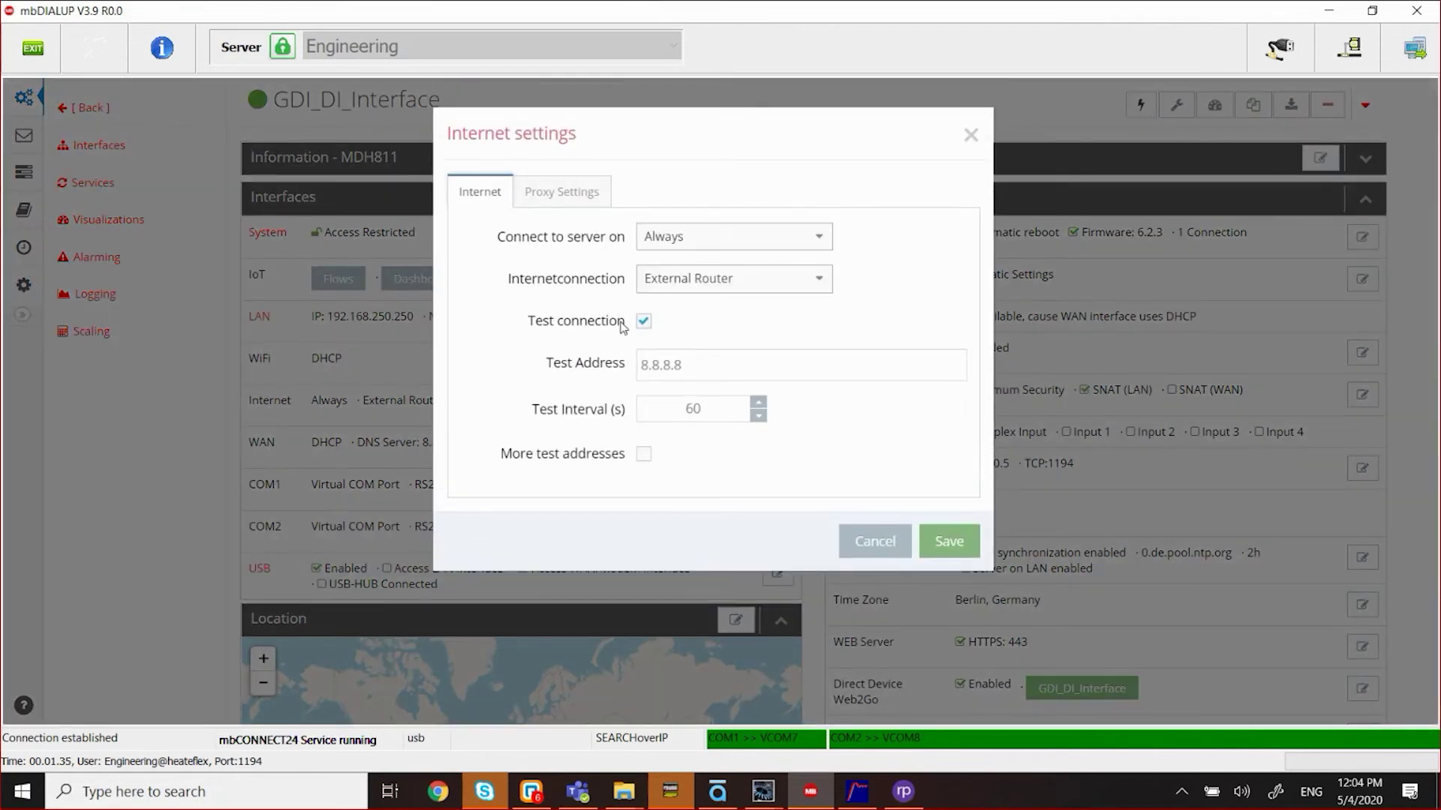
left_click(649, 290)
key("Down")
key("Down")
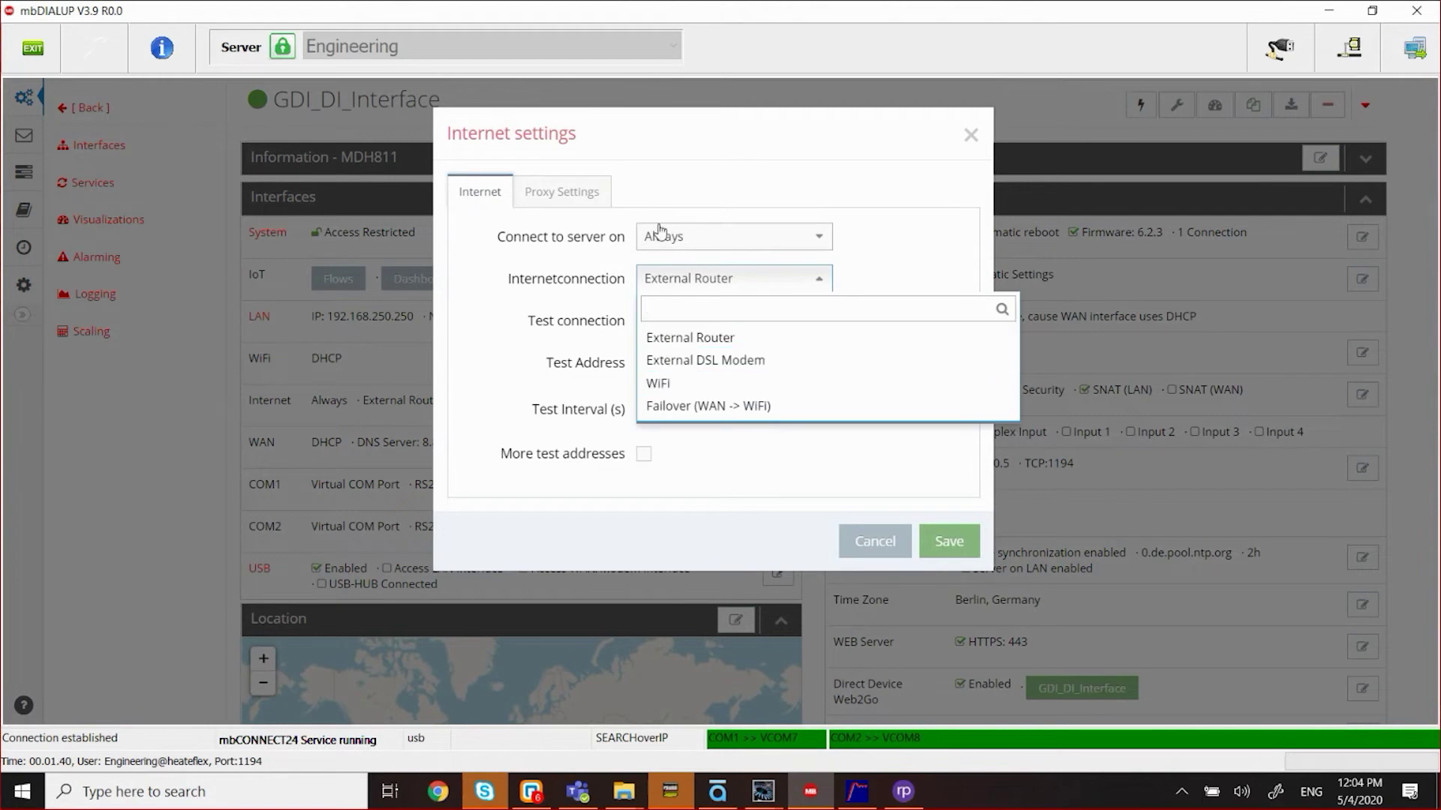
key("Escape")
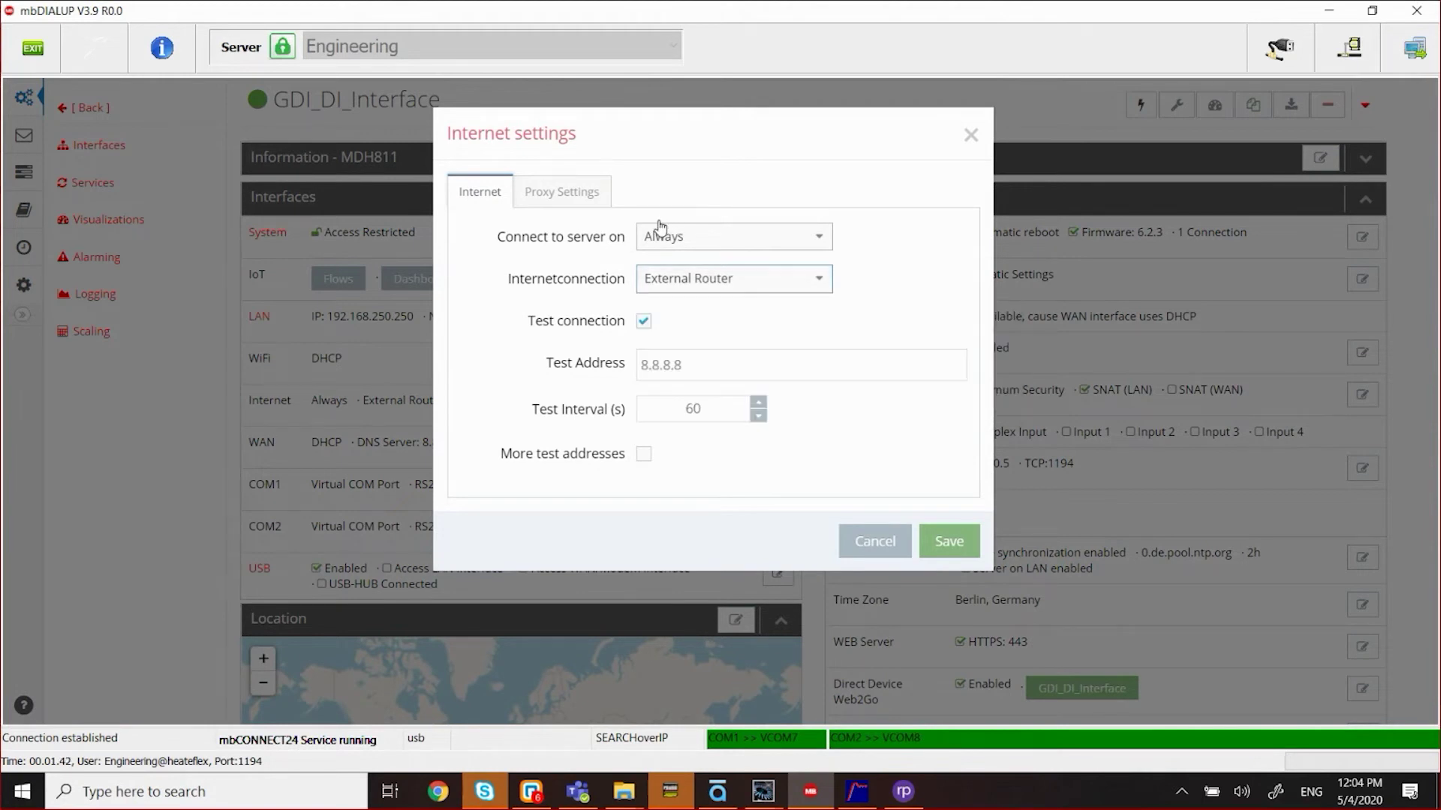
key("Escape")
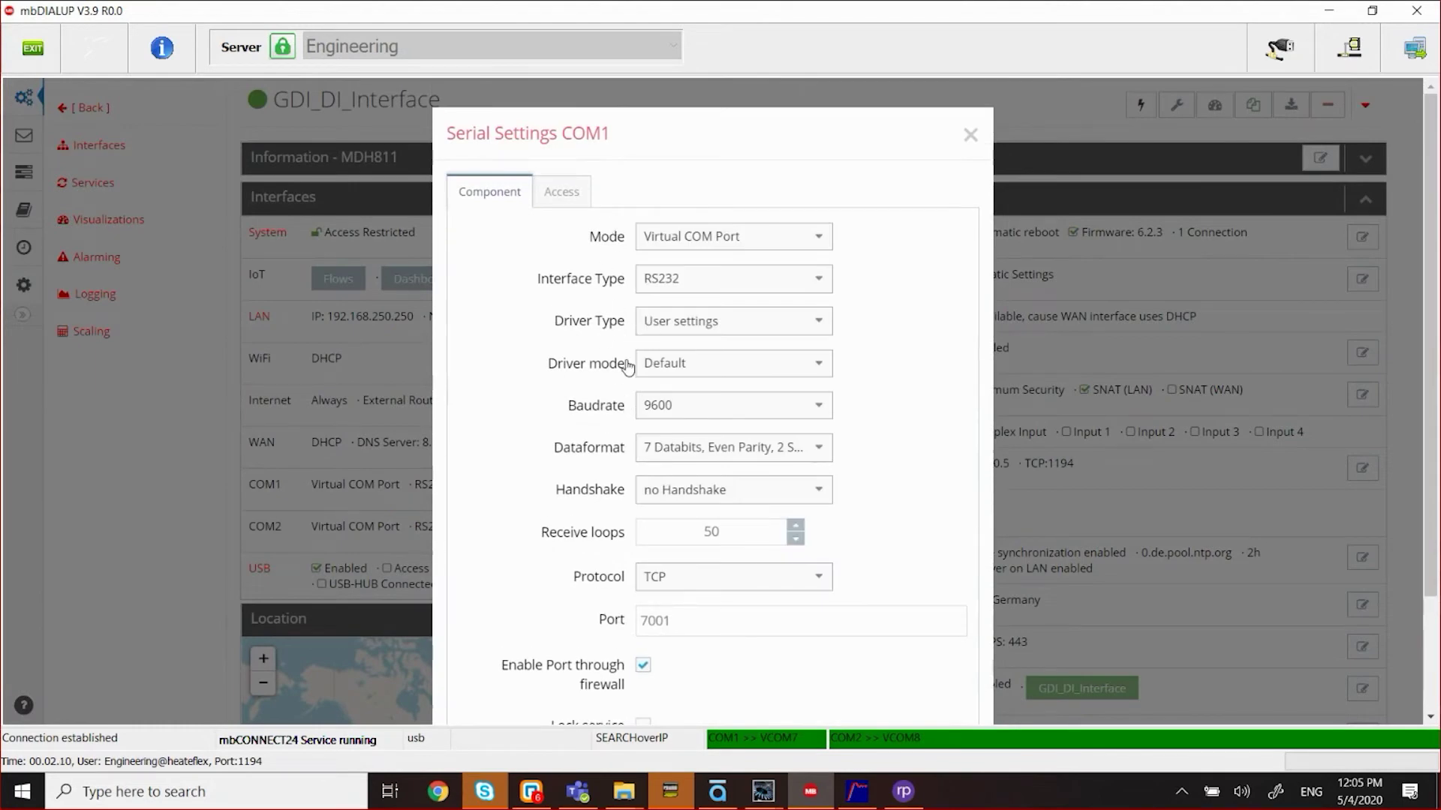
Review the COM1 serial settings down to the port and firewall options and close them without saving
scroll(711, 384, "down", 1)
scroll(711, 390, "down", 1)
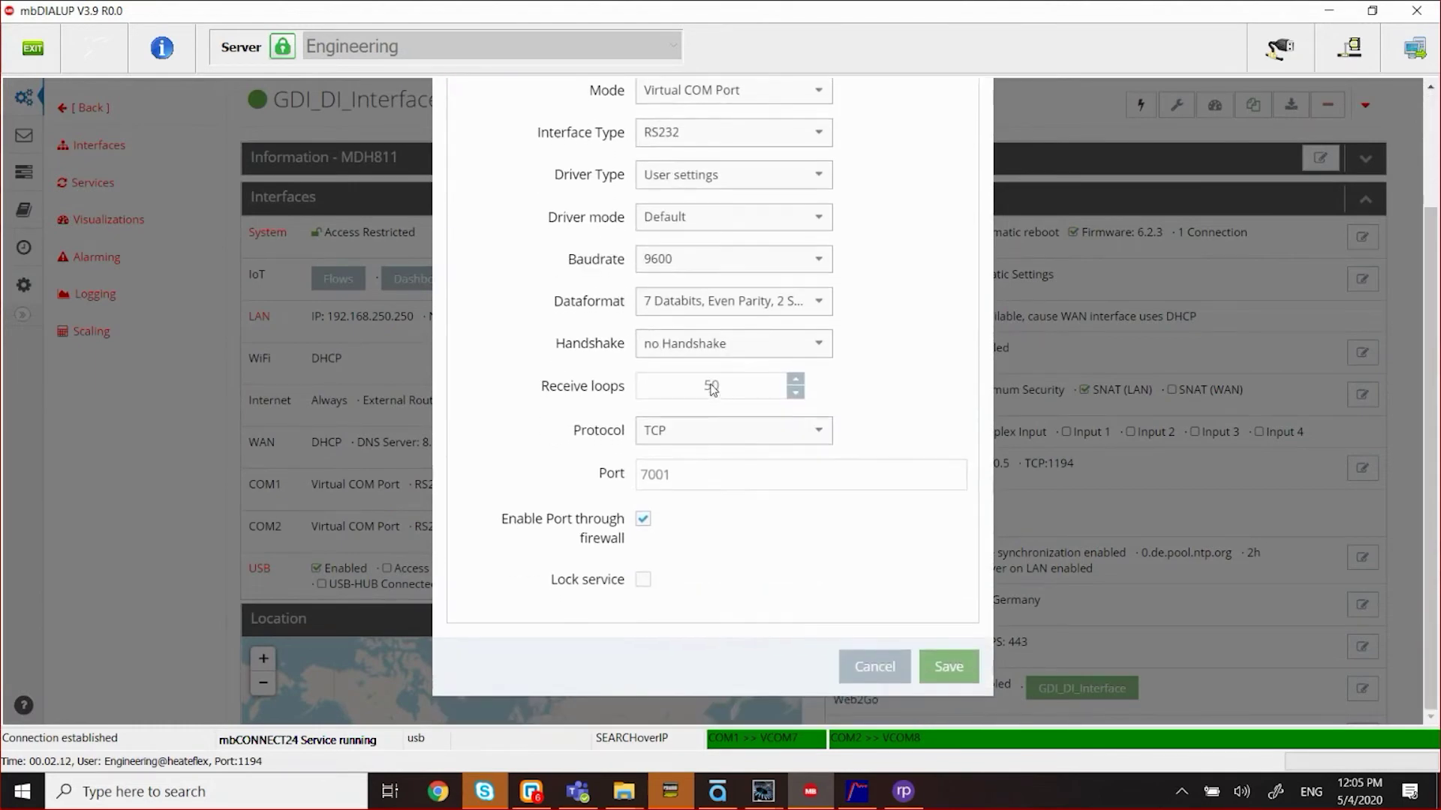
key("Escape")
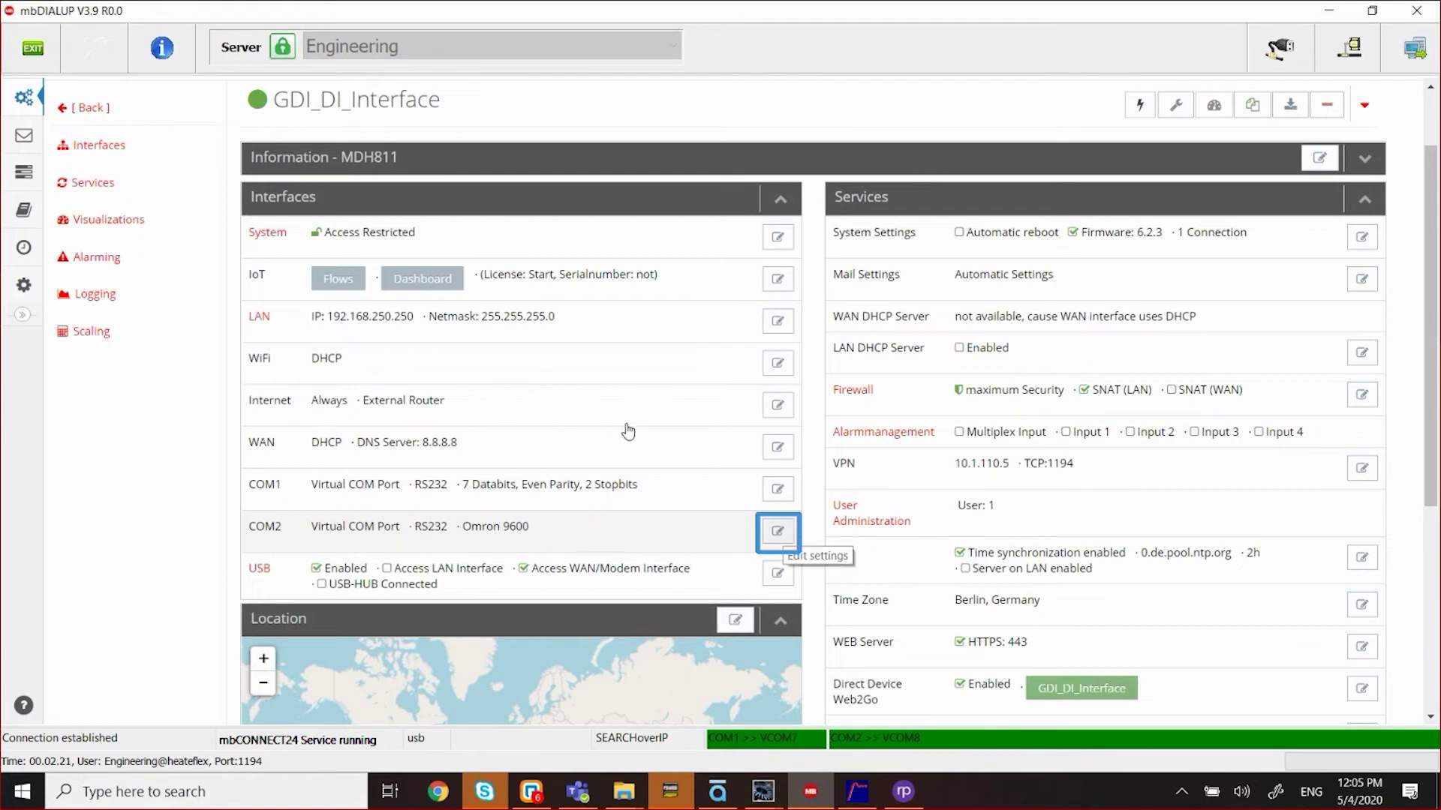
Review the COM2 serial settings, browse the list of available PLC drivers, and cancel without changing the driver
key("Return")
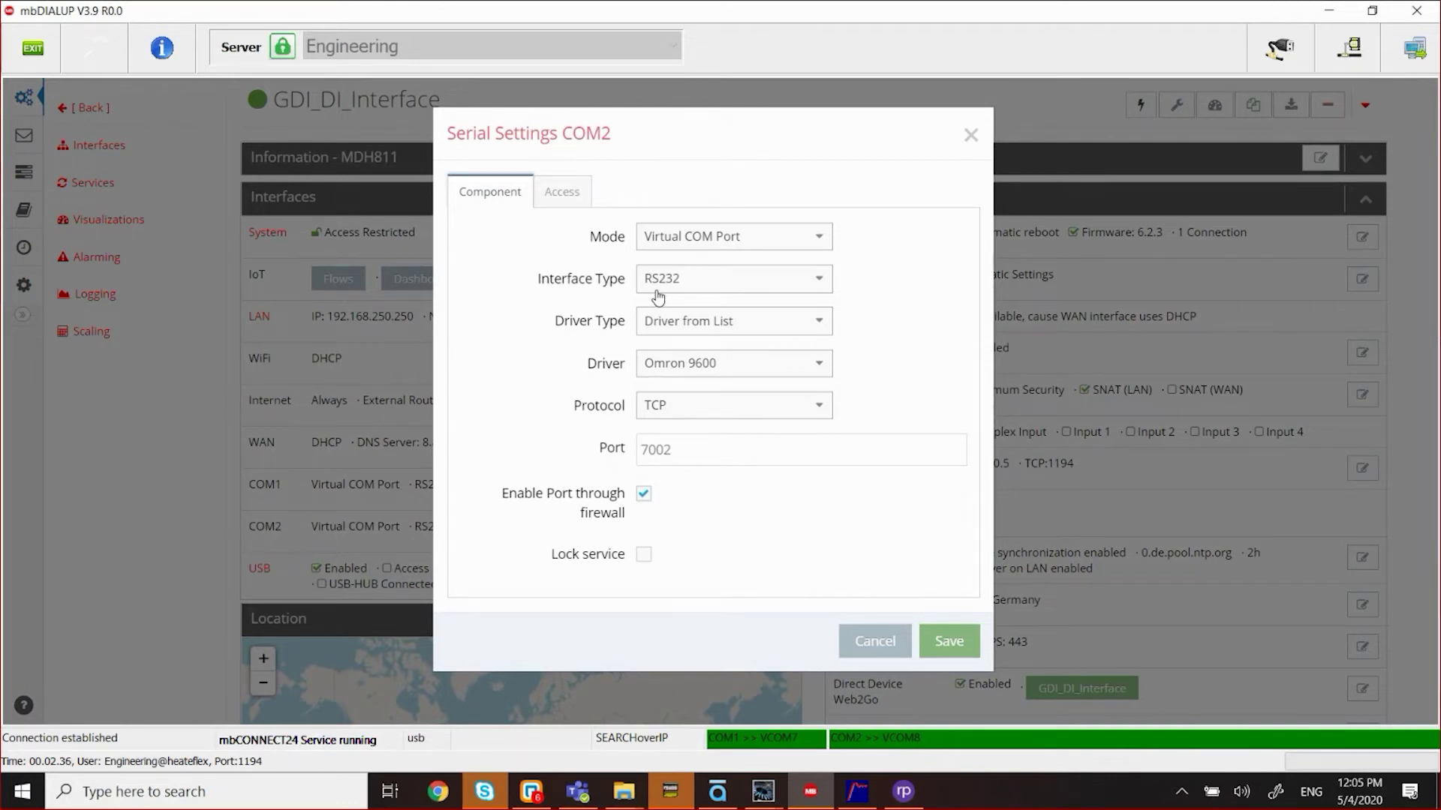
key("alt+Down")
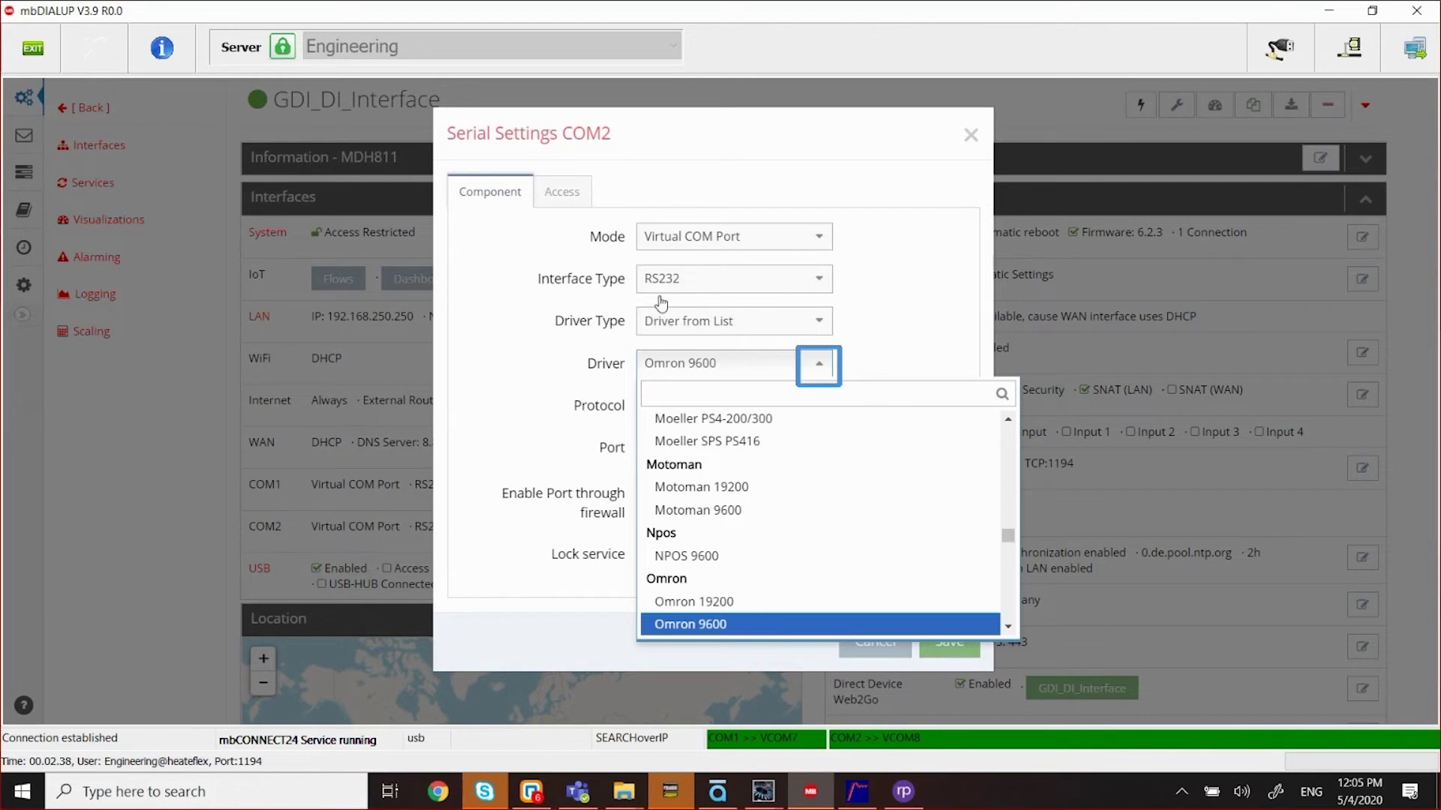
scroll(809, 432, "up", 12)
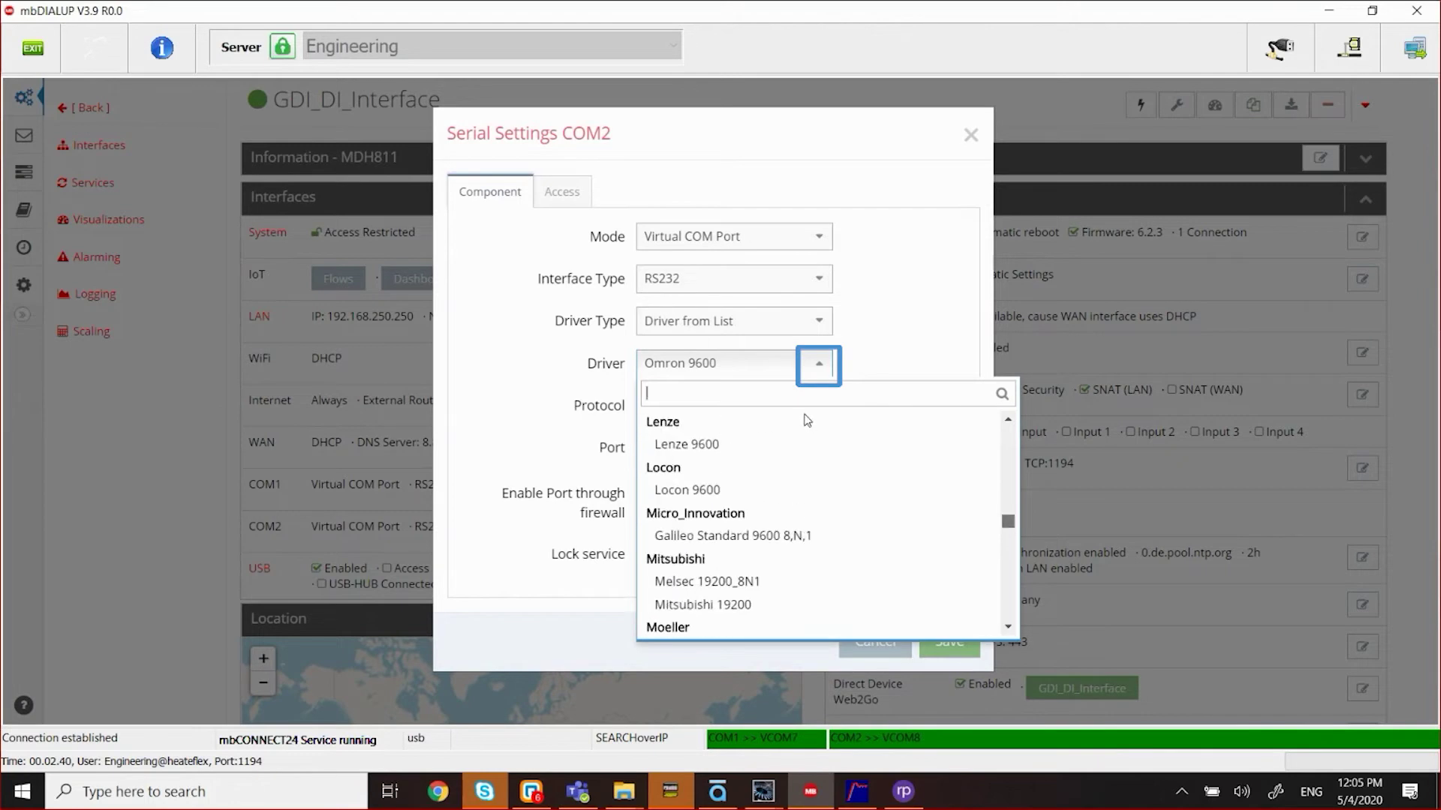
scroll(803, 400, "up", 15)
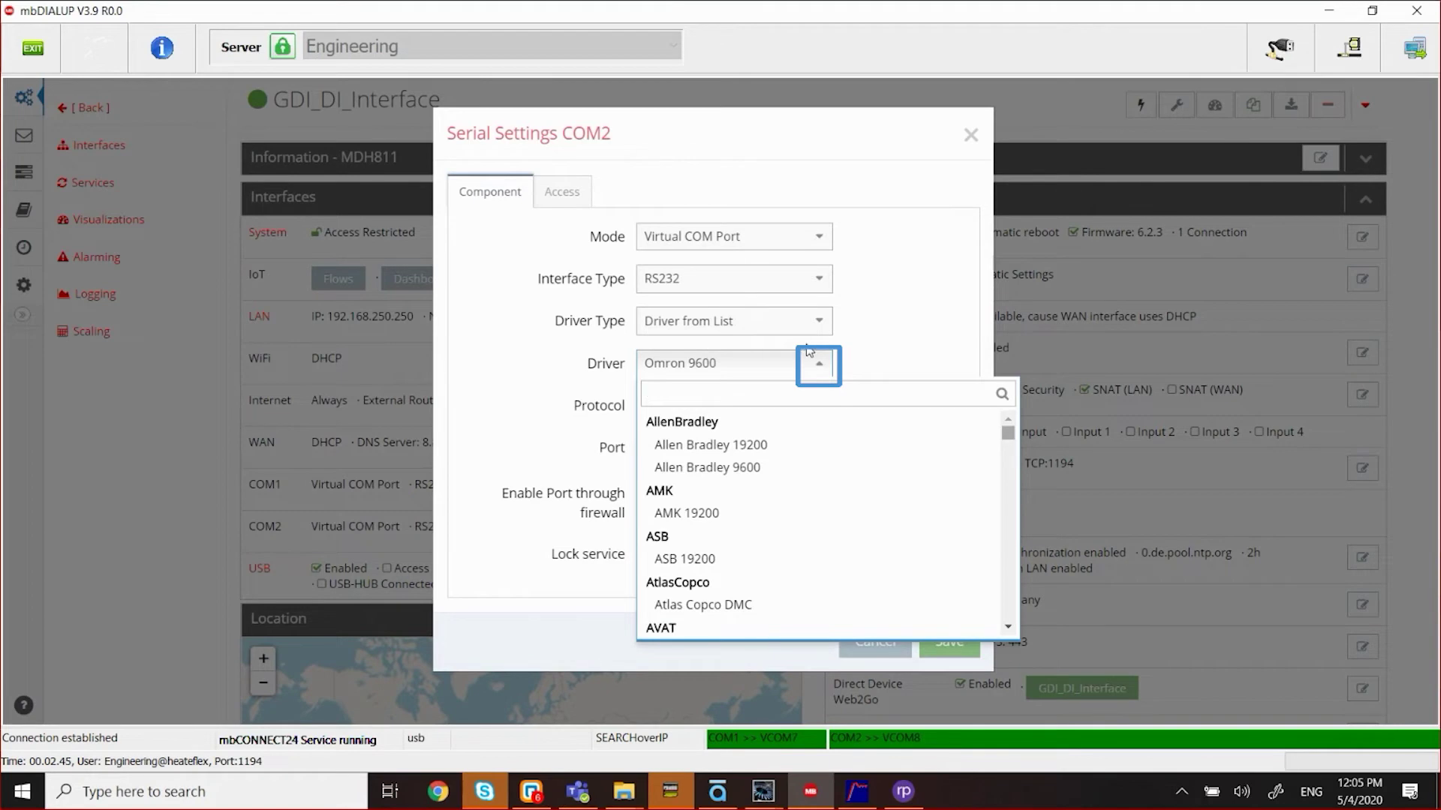
scroll(810, 375, "down", 10)
scroll(810, 394, "down", 5)
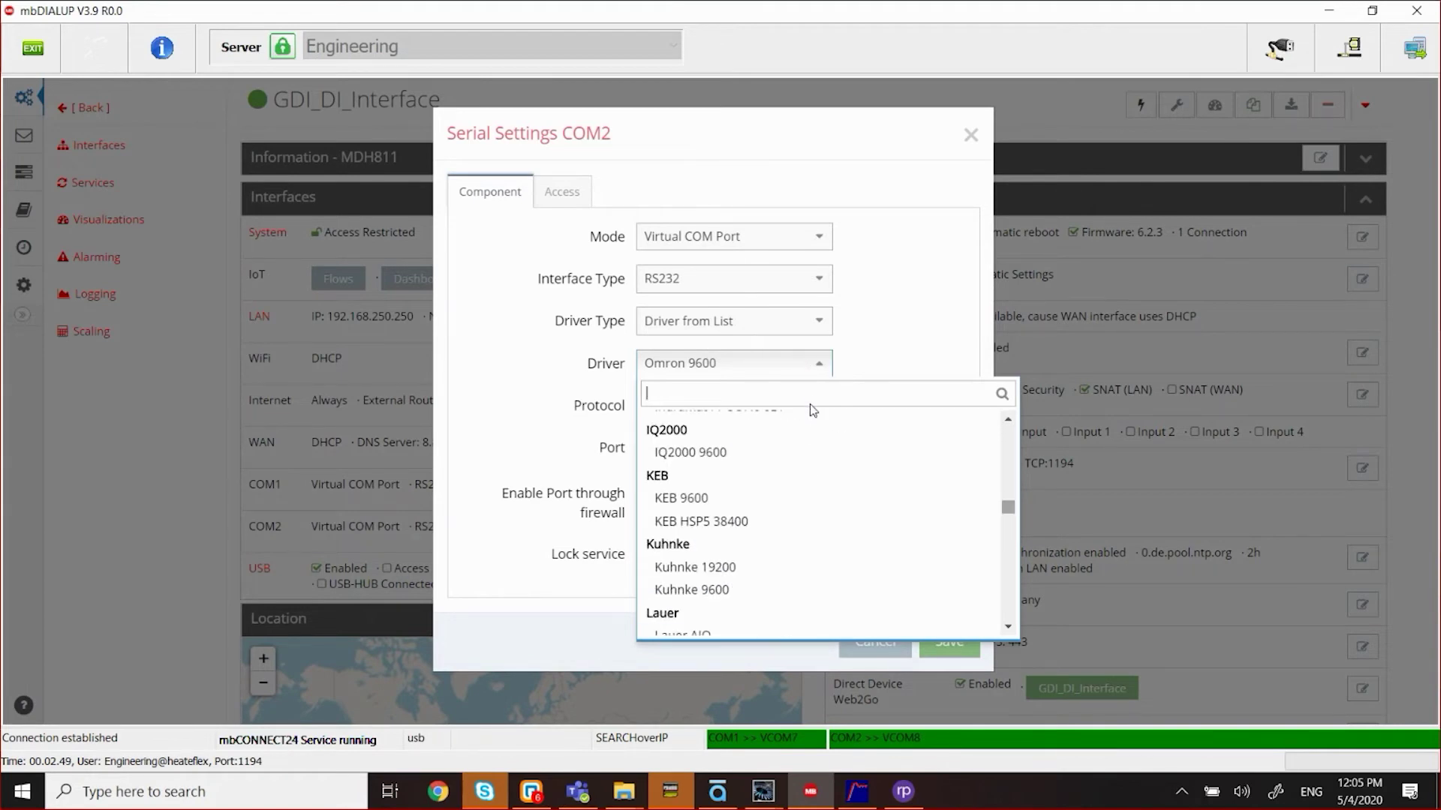
left_click(579, 299)
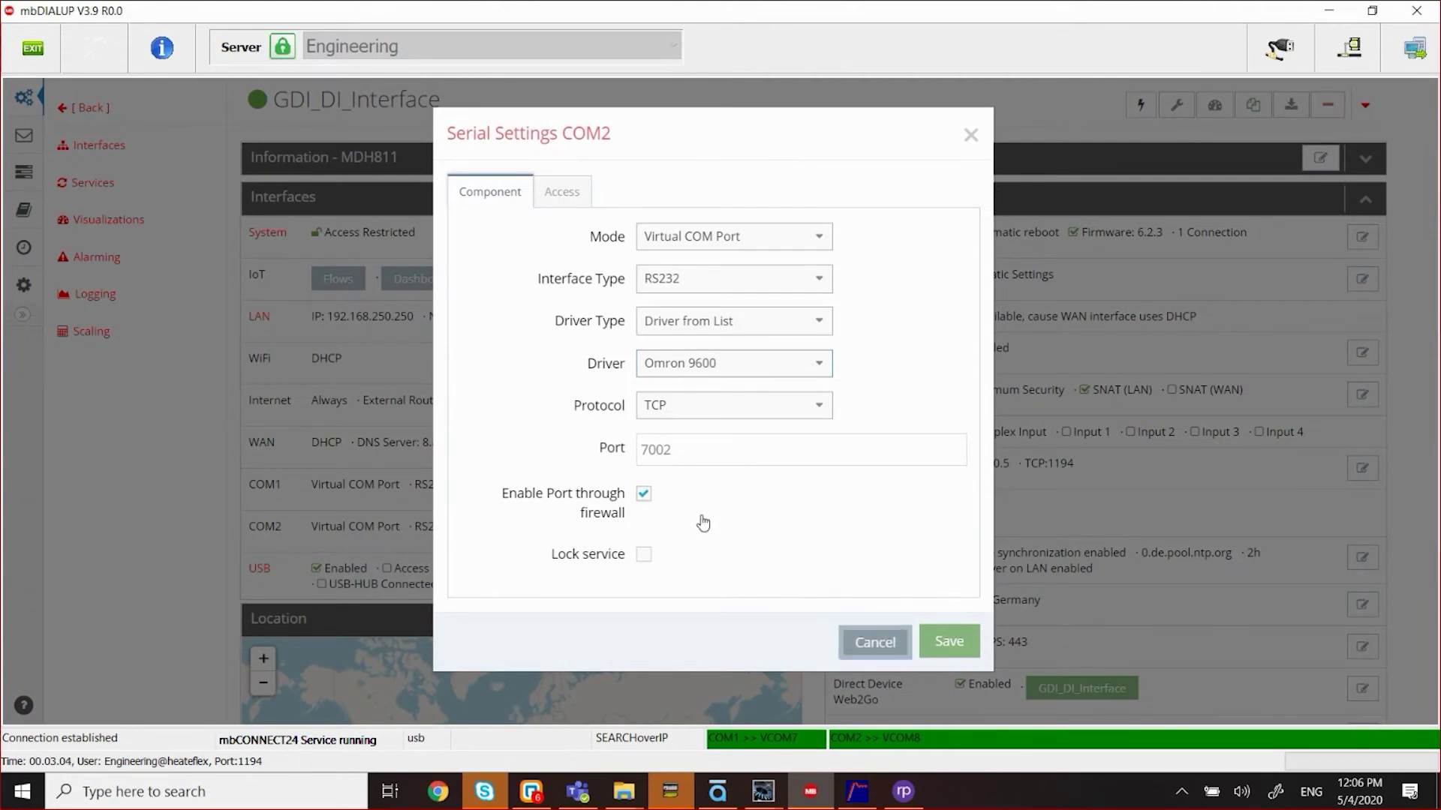
key("Escape")
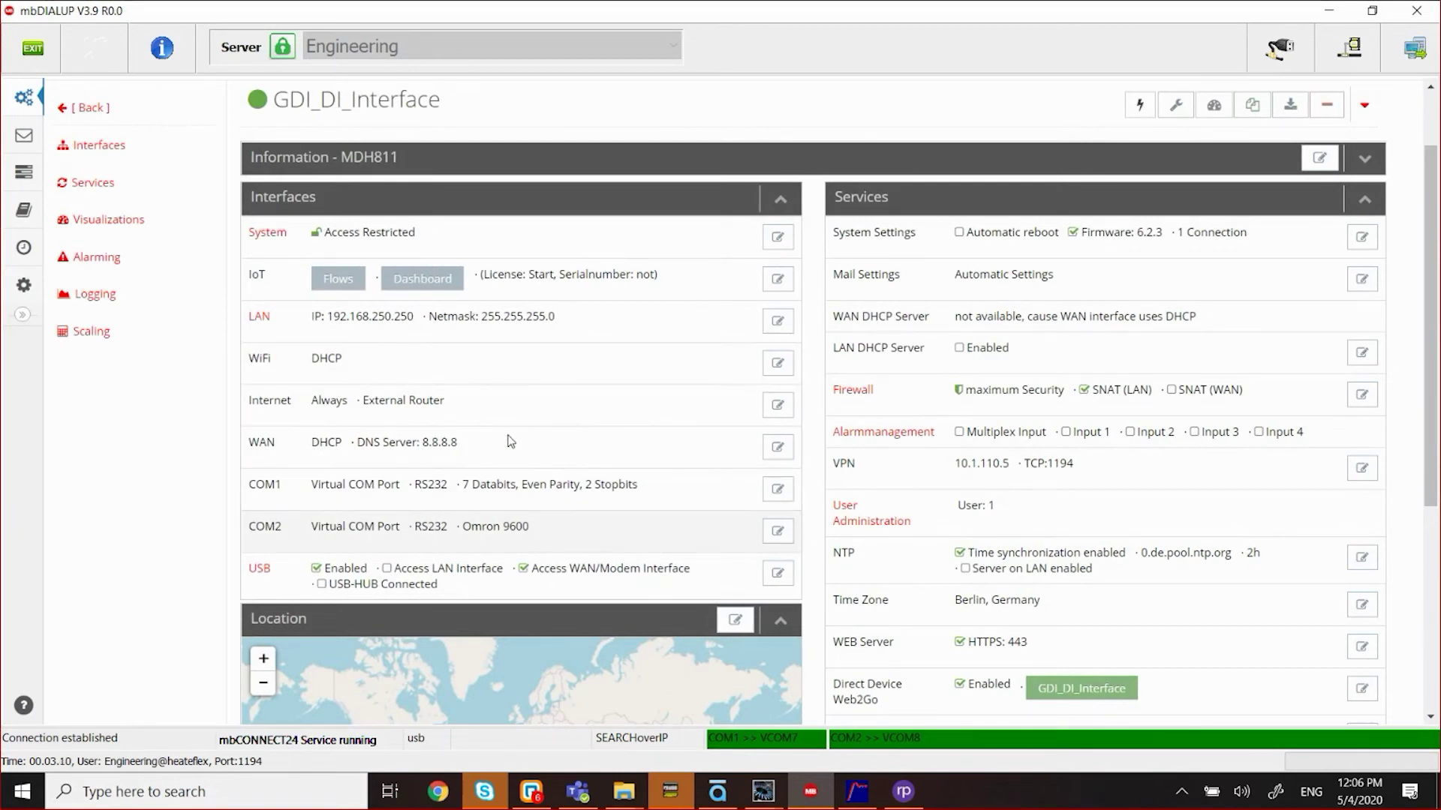
Review the settings for USB access from the network and close them without saving
key("Return")
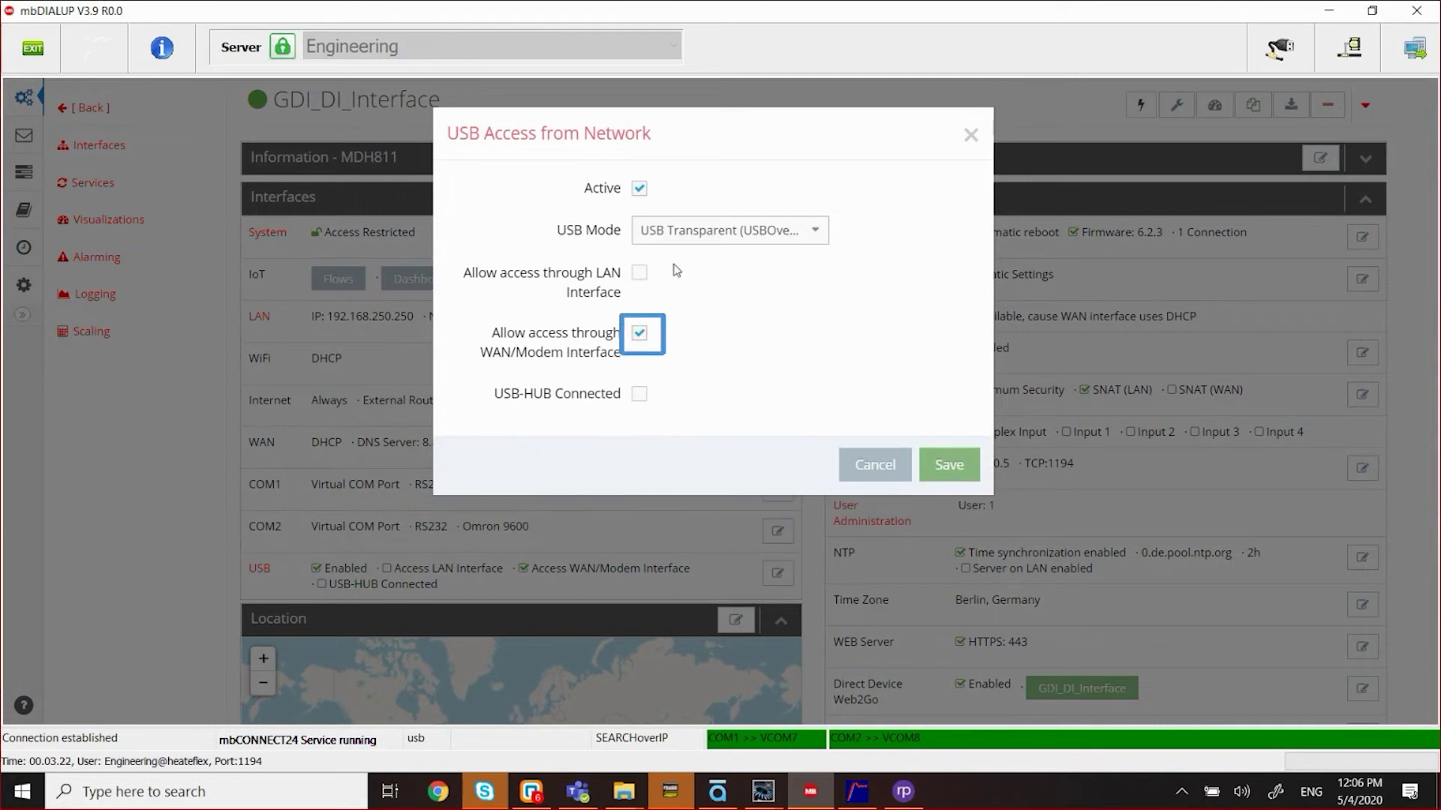
key("Escape")
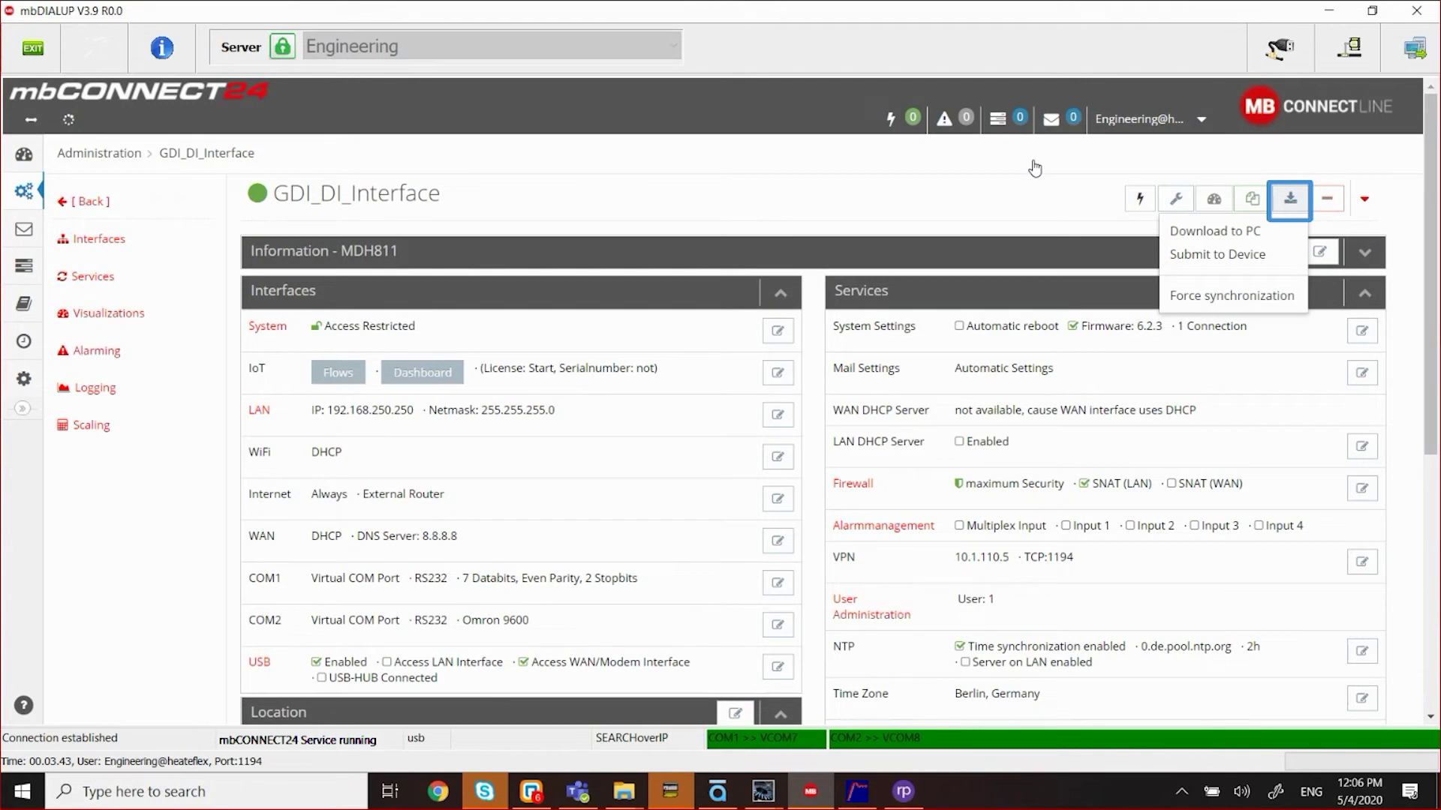
Look over the configuration transfer options of GDI_DI_Interface, including Force synchronization, and connect to the device
key("Down")
key("Up")
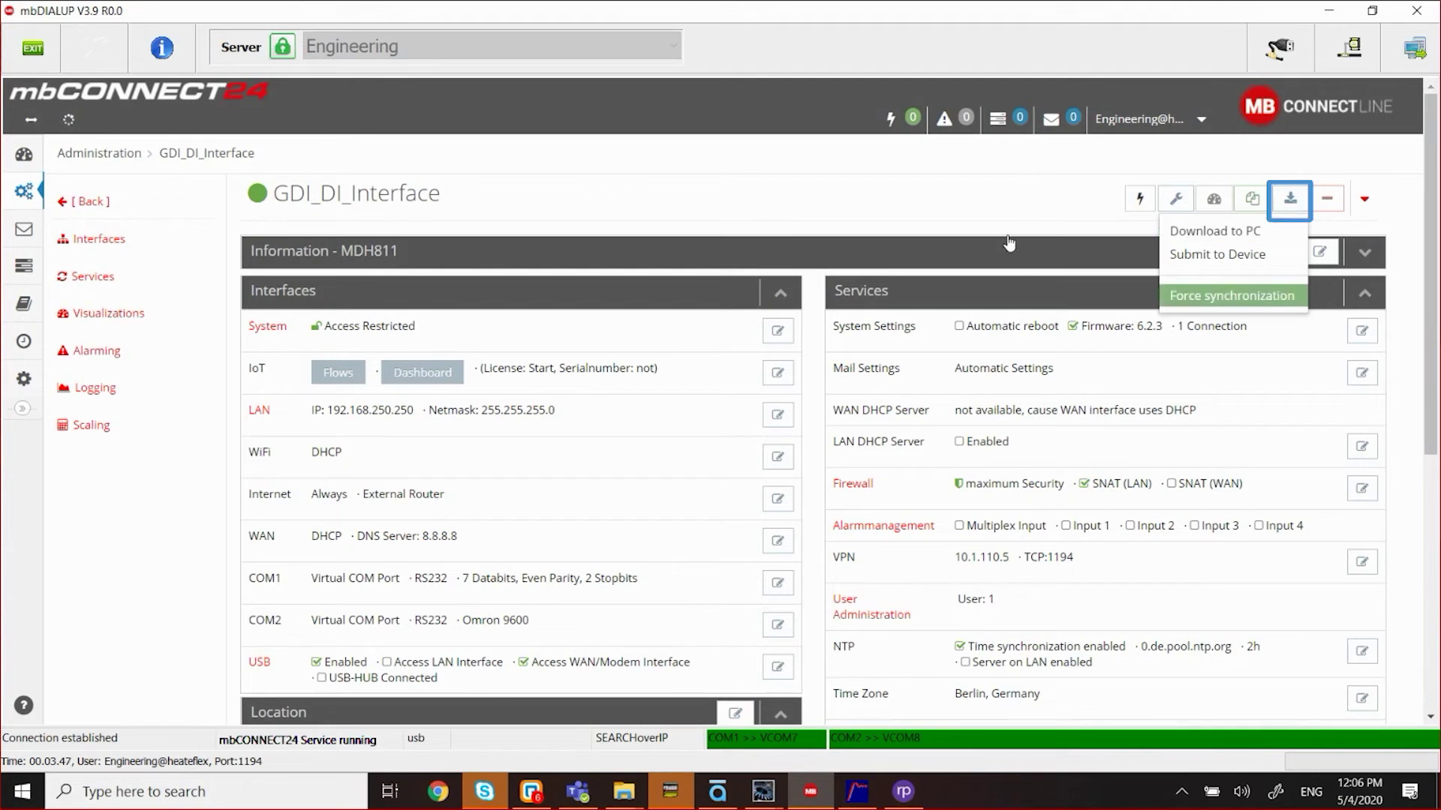
key("Up")
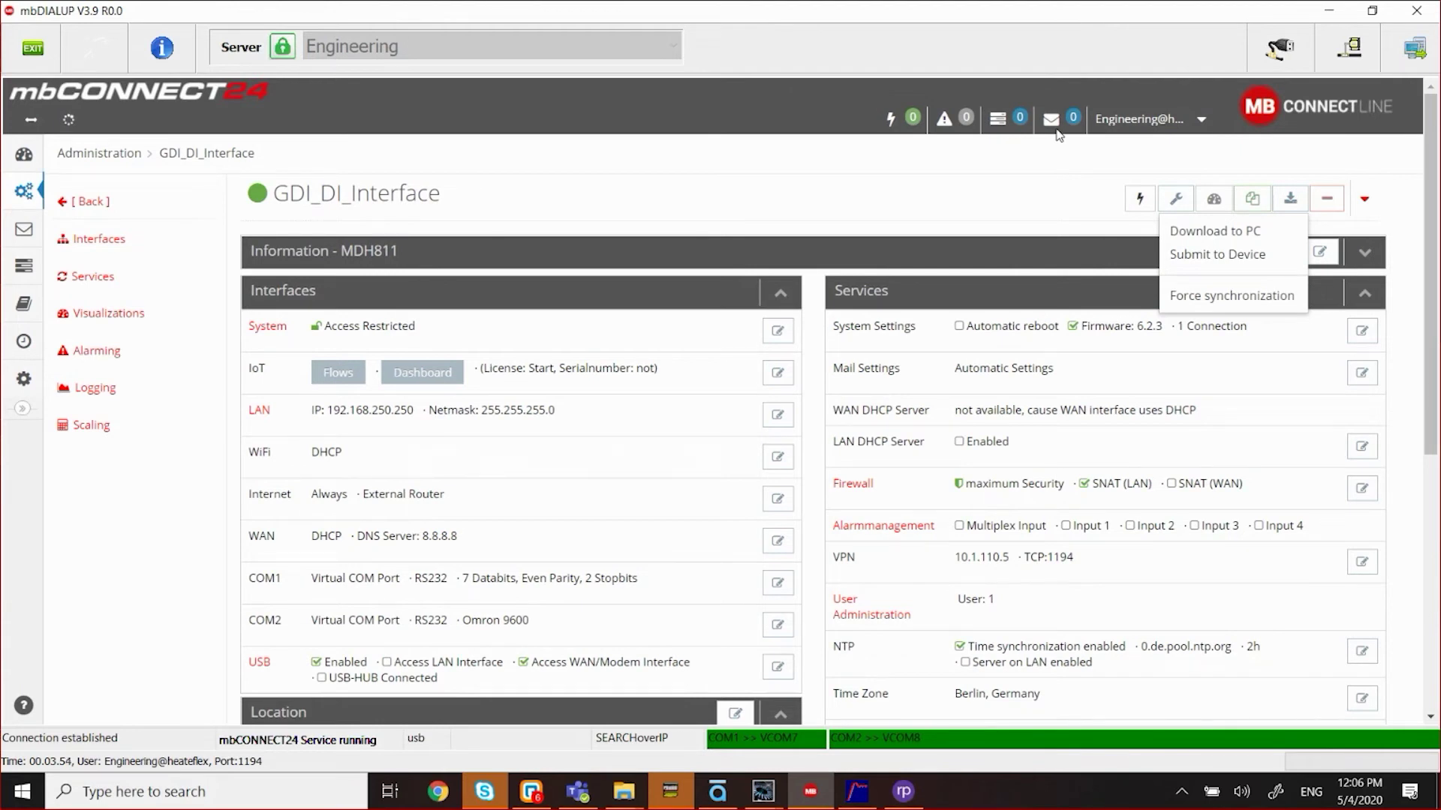
left_click(829, 148)
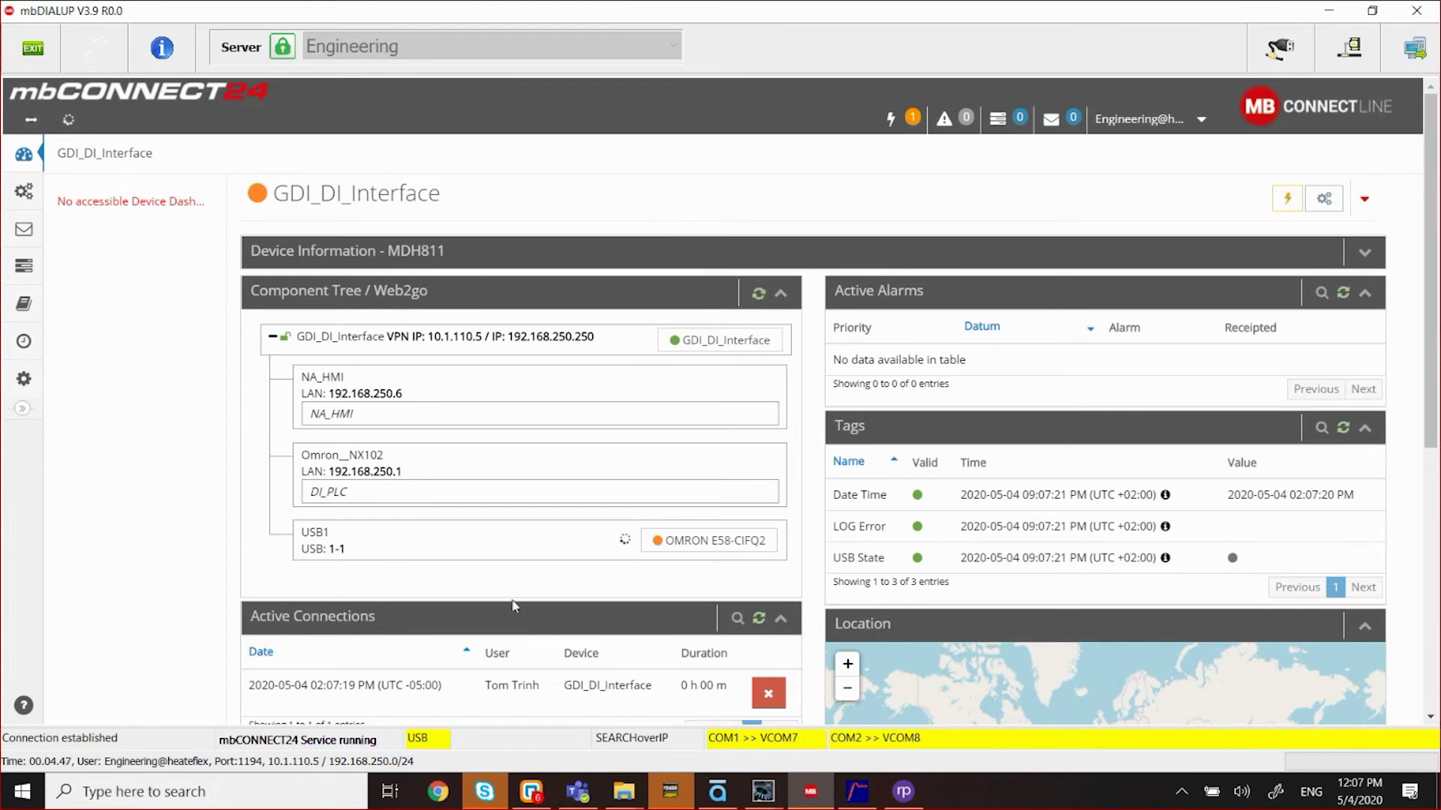
Switch to CX-Programmer, open the Change PLC settings of NewPLC1, and check the virtual COM port mapping in mbDIALUP
key("super+6")
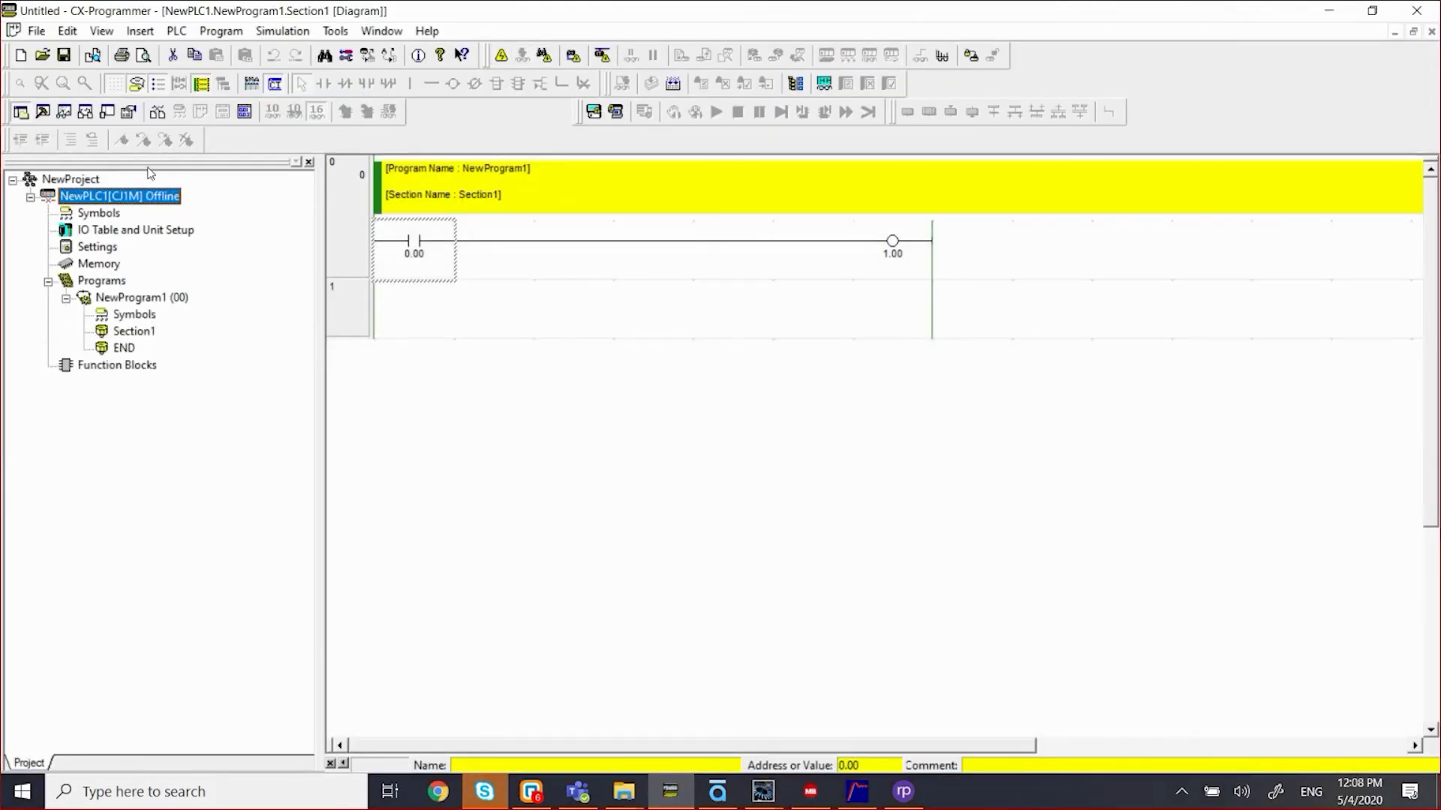
key("Return")
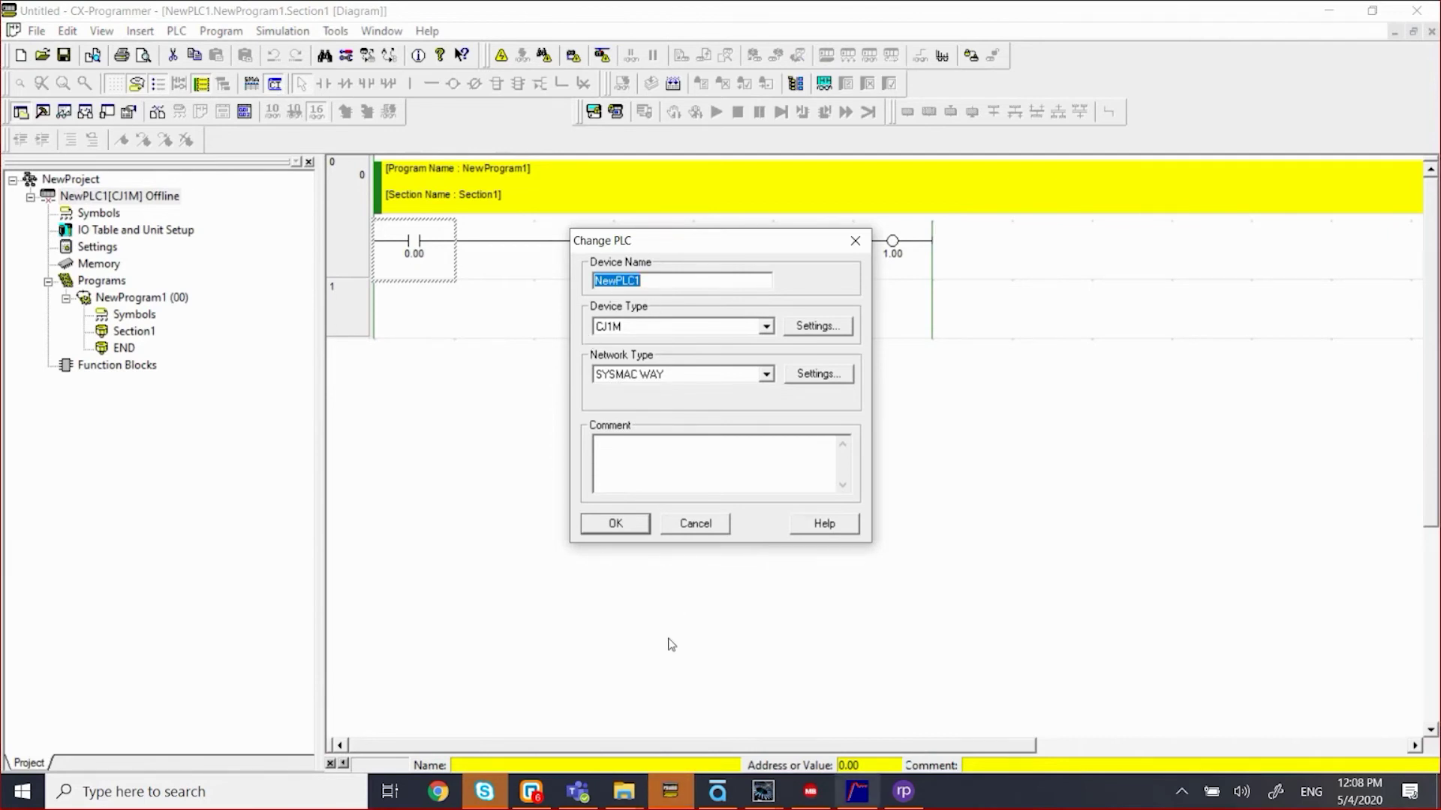
key("alt+Tab")
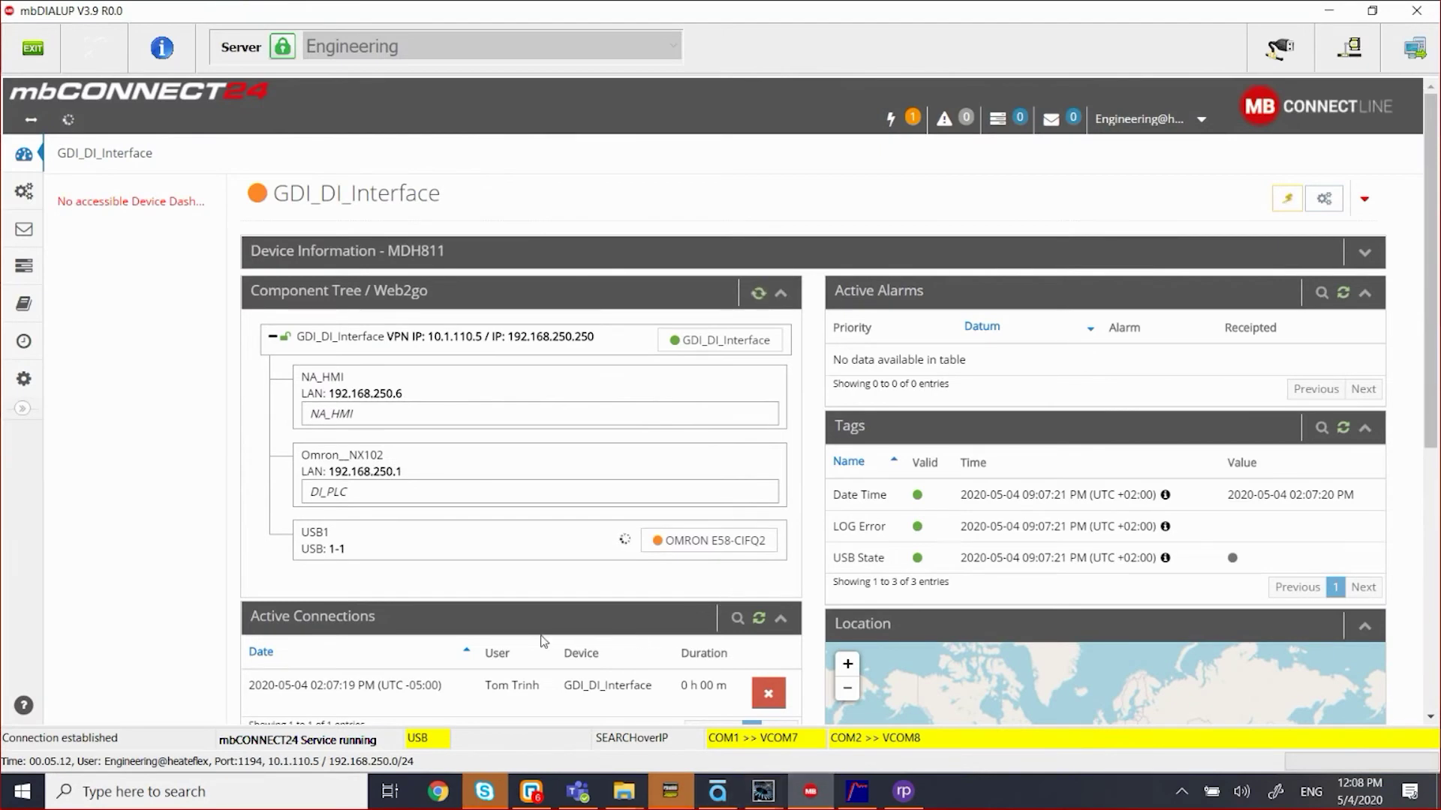
left_click(672, 713)
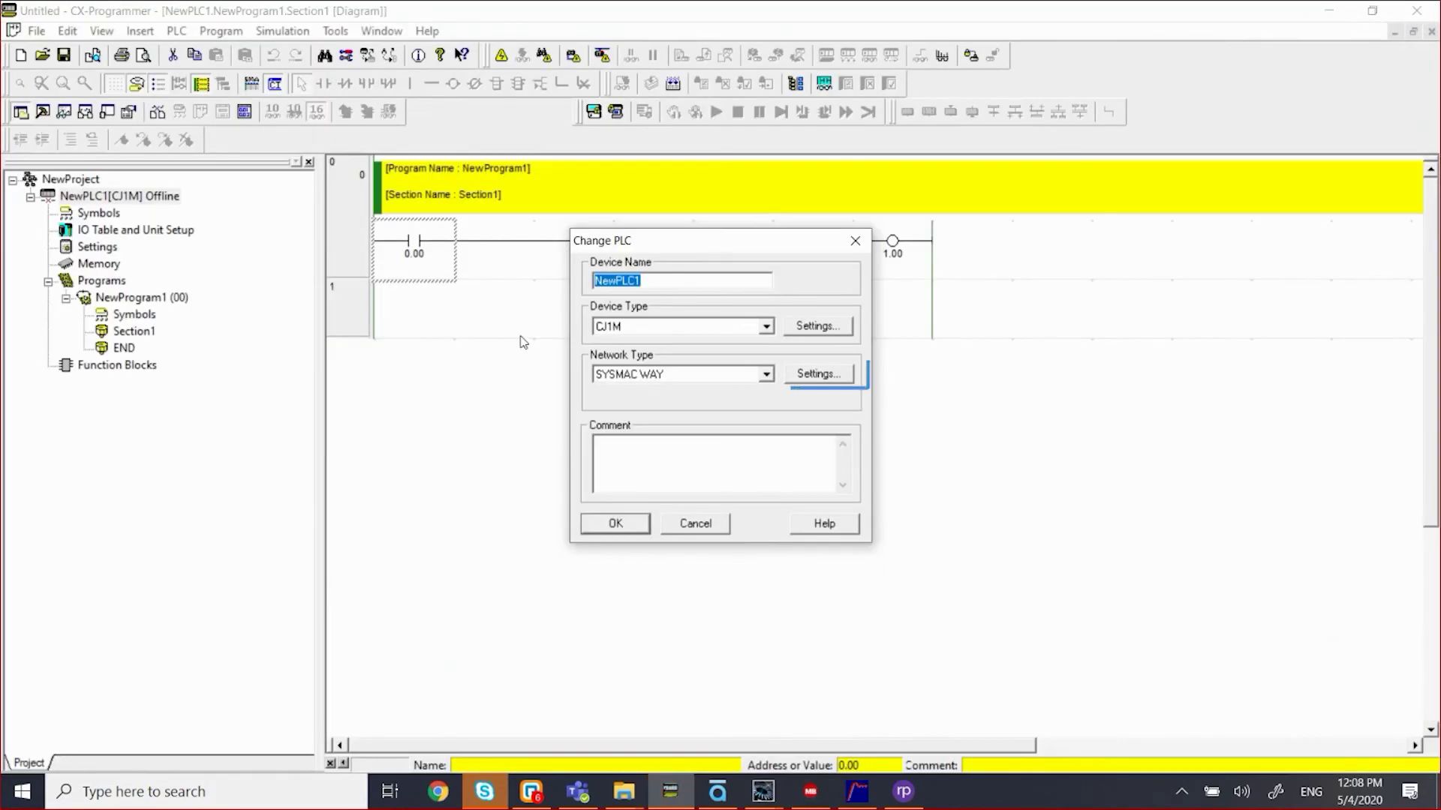
Use COM8 as the port in NewPLC1's SYSMAC WAY driver settings, accept the PLC settings, and go online with the PLC
key("Return")
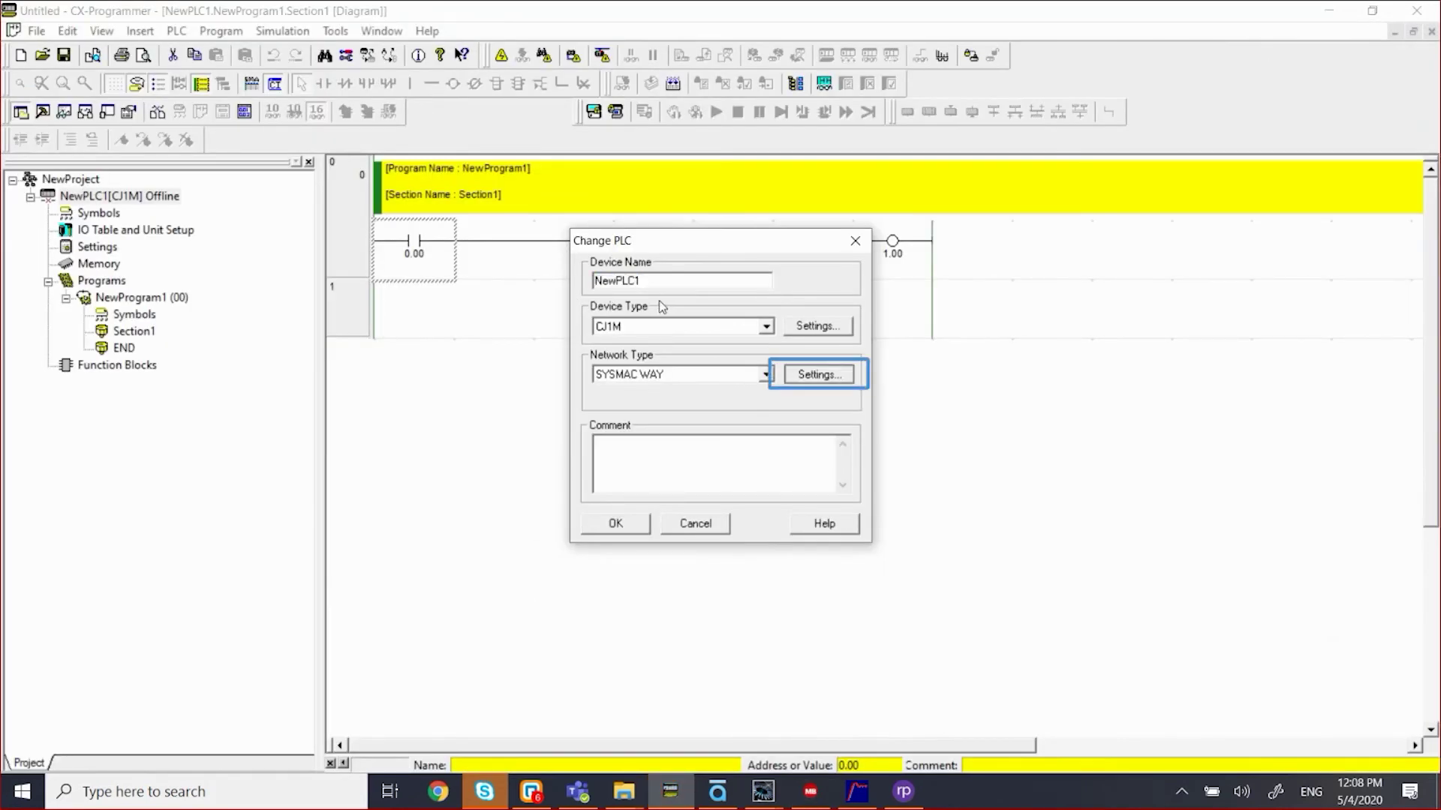
key("ctrl+Tab")
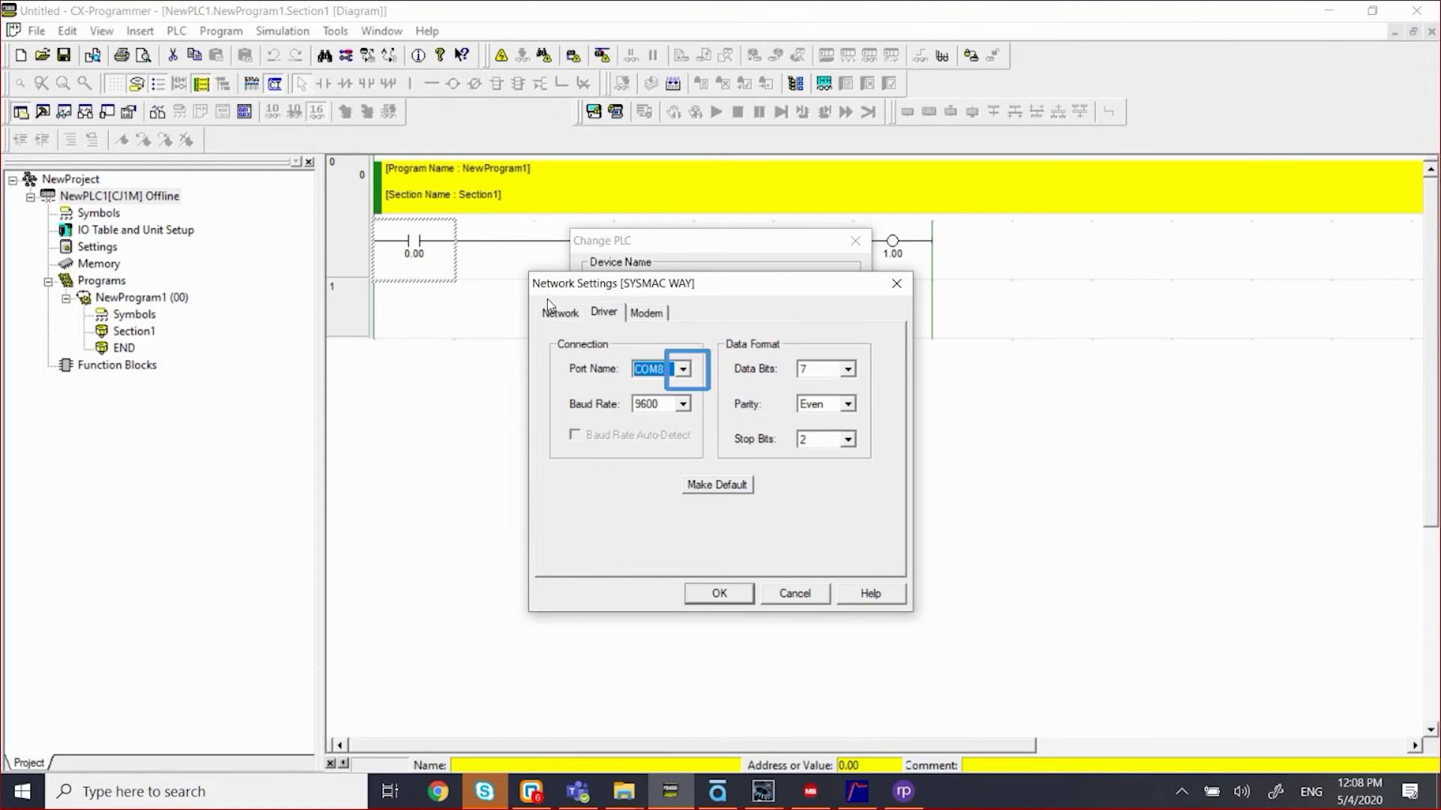
key("alt+Down")
left_click(539, 328)
key("Return")
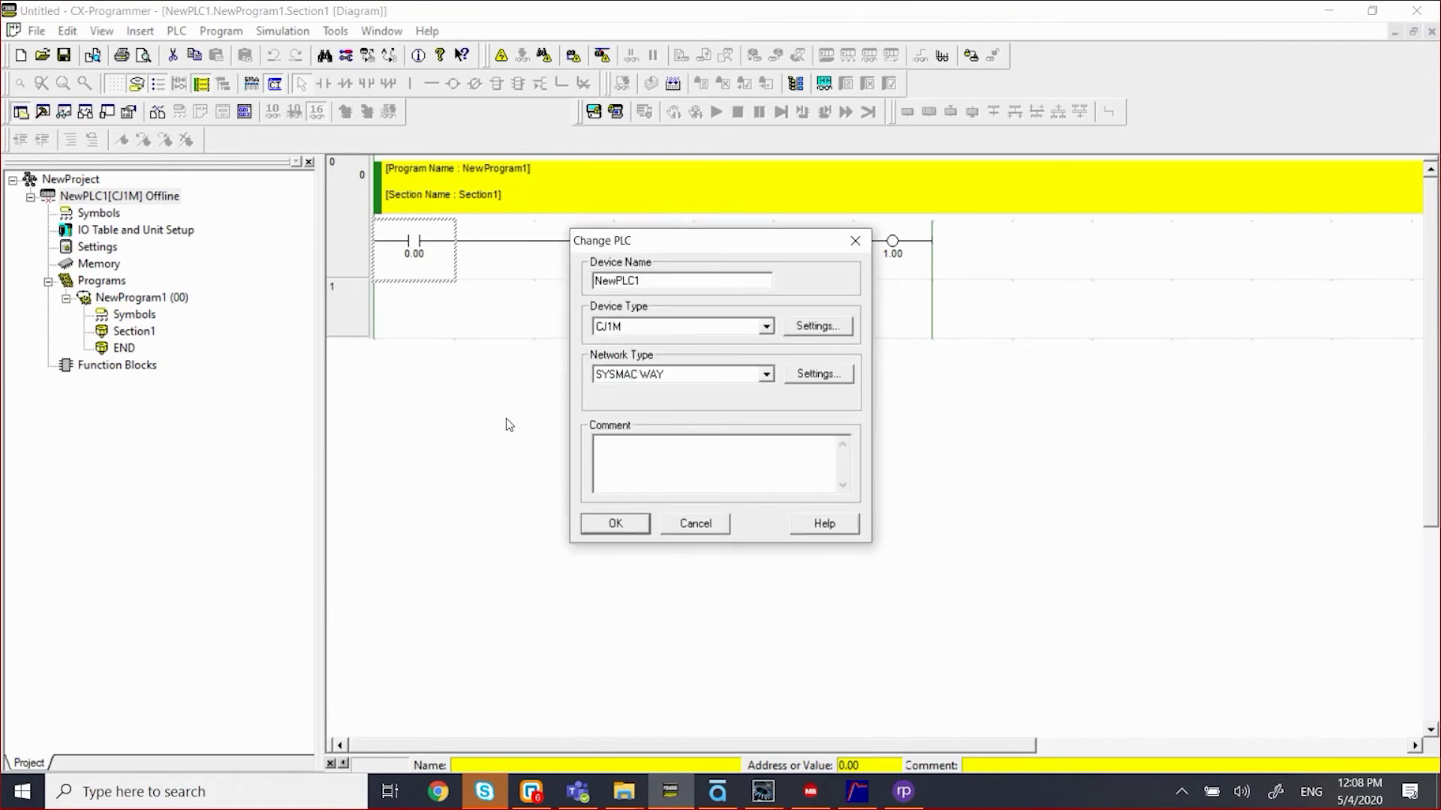
key("Return")
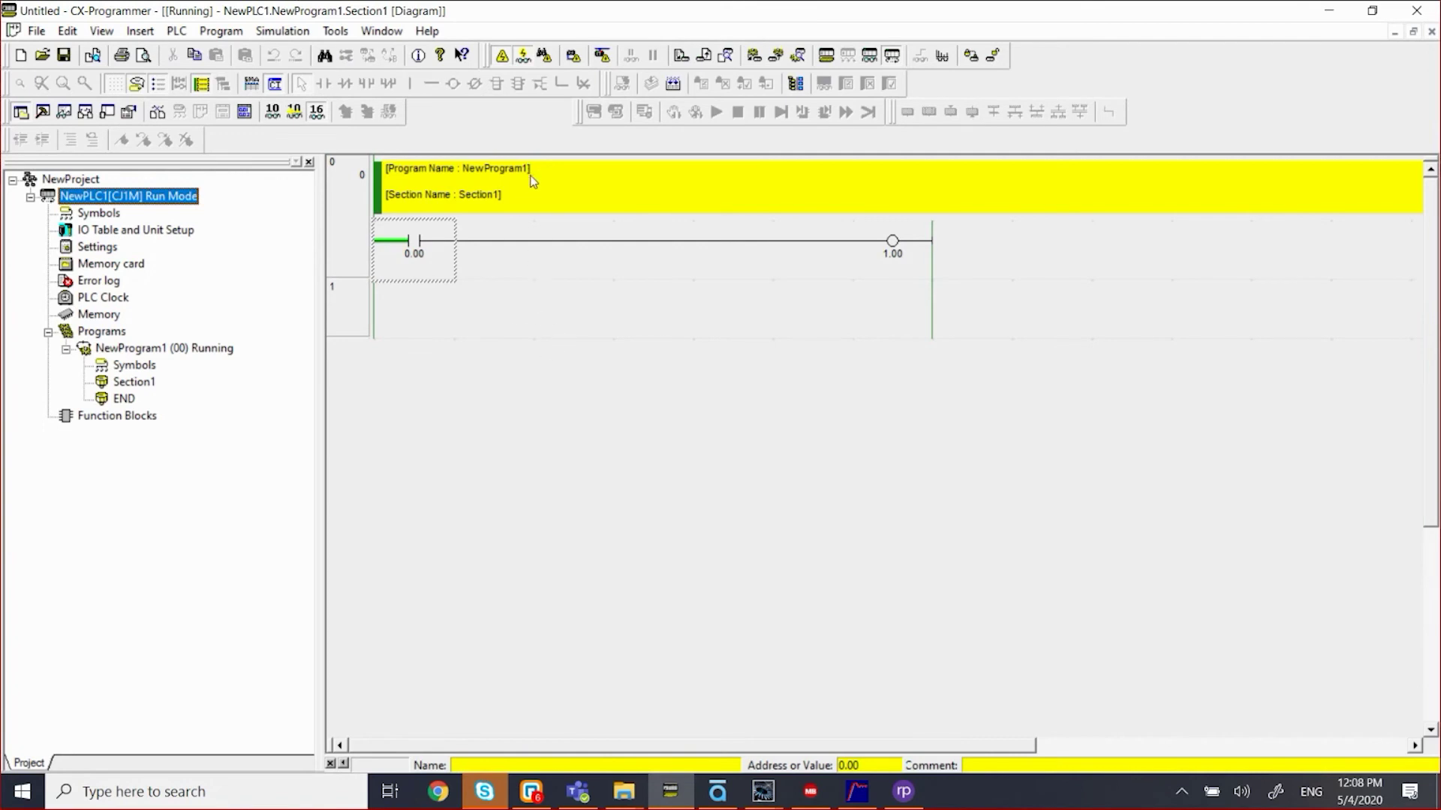
Upload the programs, symbols and comments from NewPLC1, accepting that the existing programs and symbols are deleted
left_click(572, 54)
left_click(703, 56)
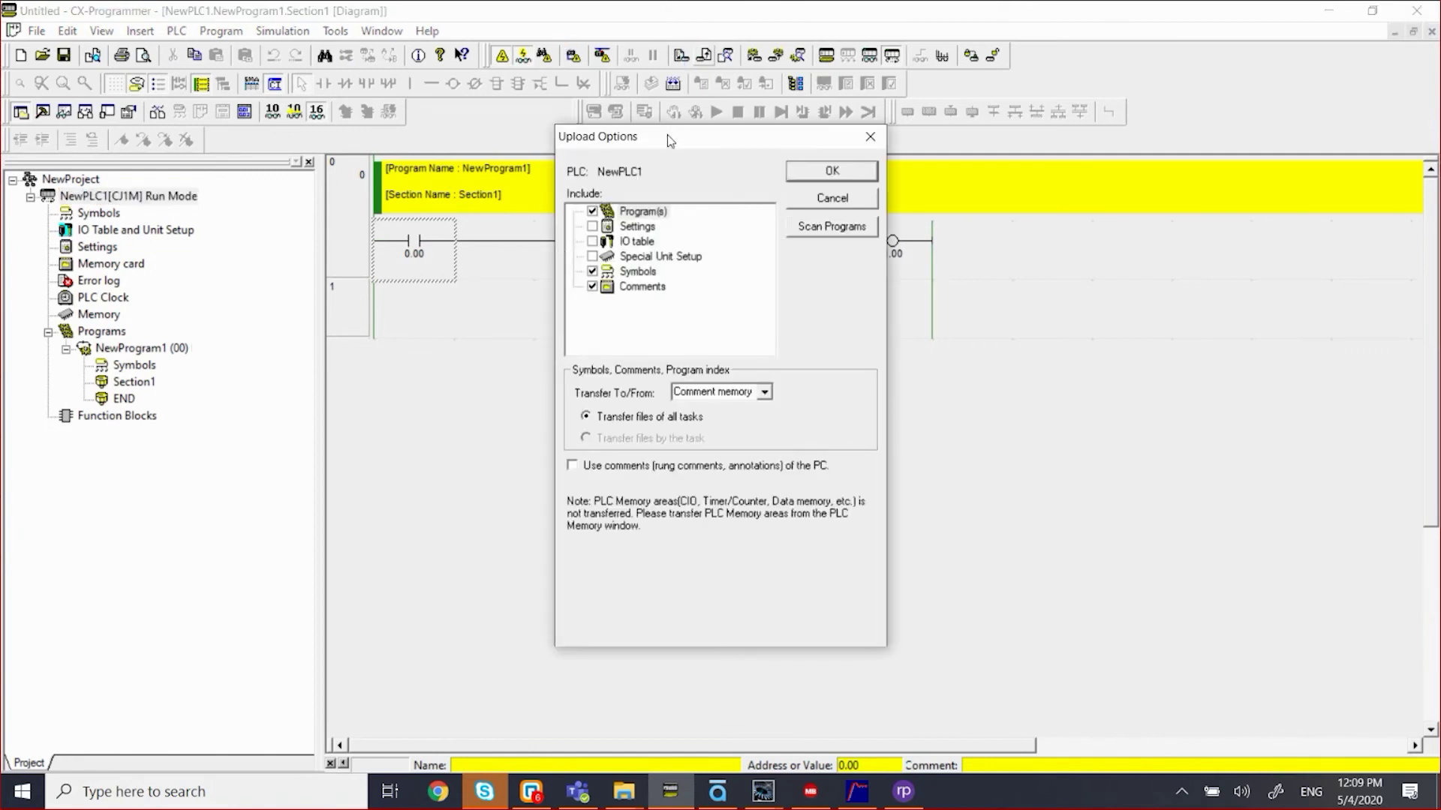
key("Return")
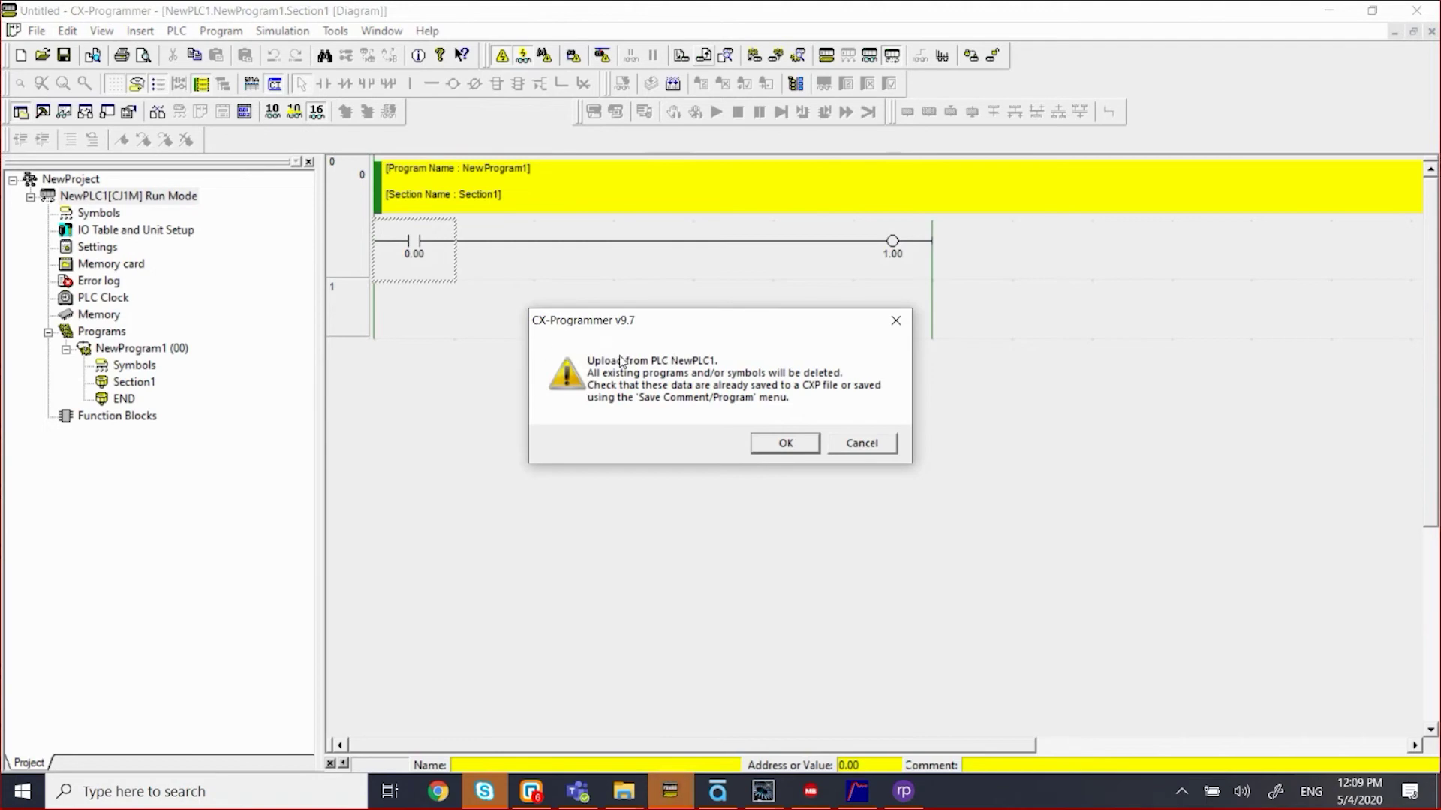
key("Return")
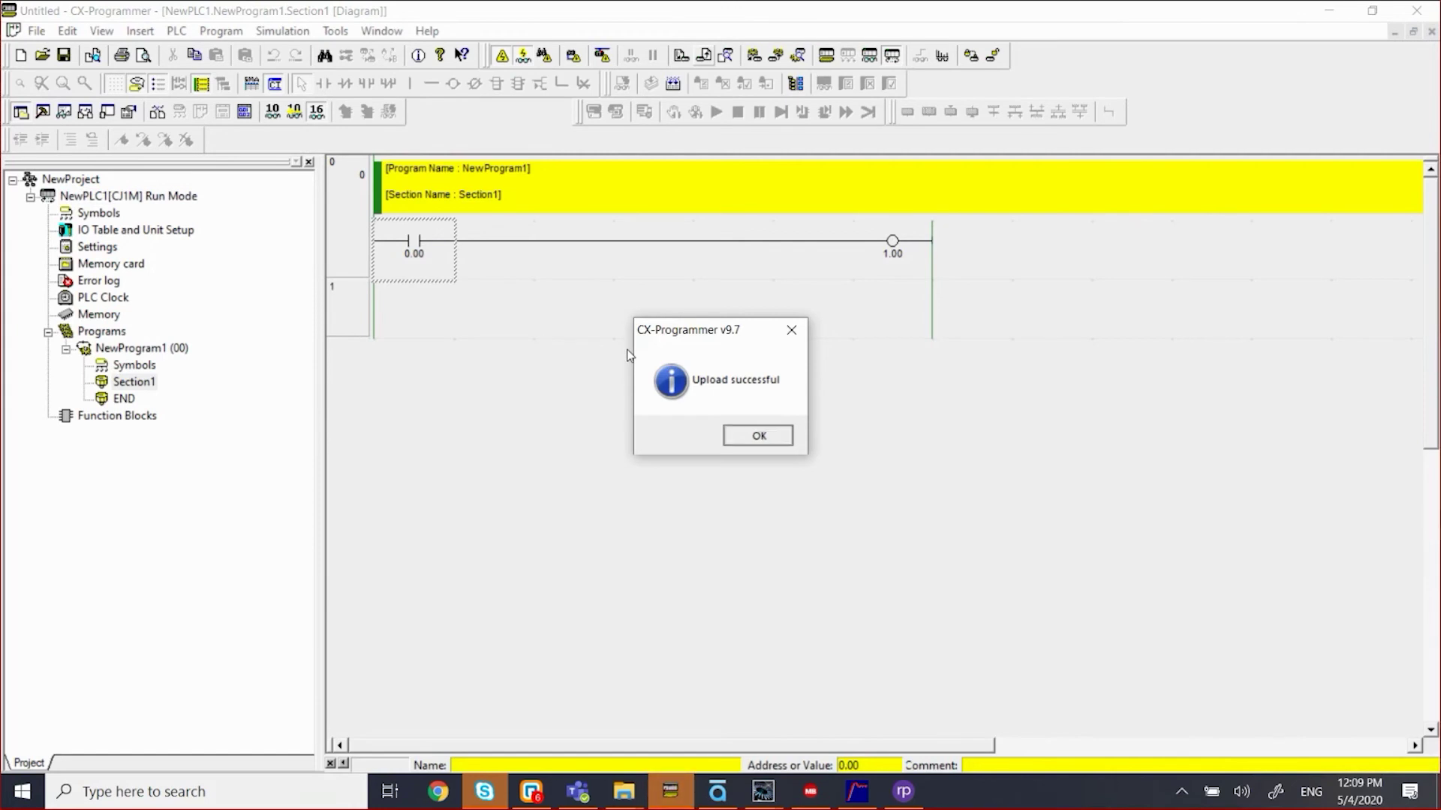
key("Return")
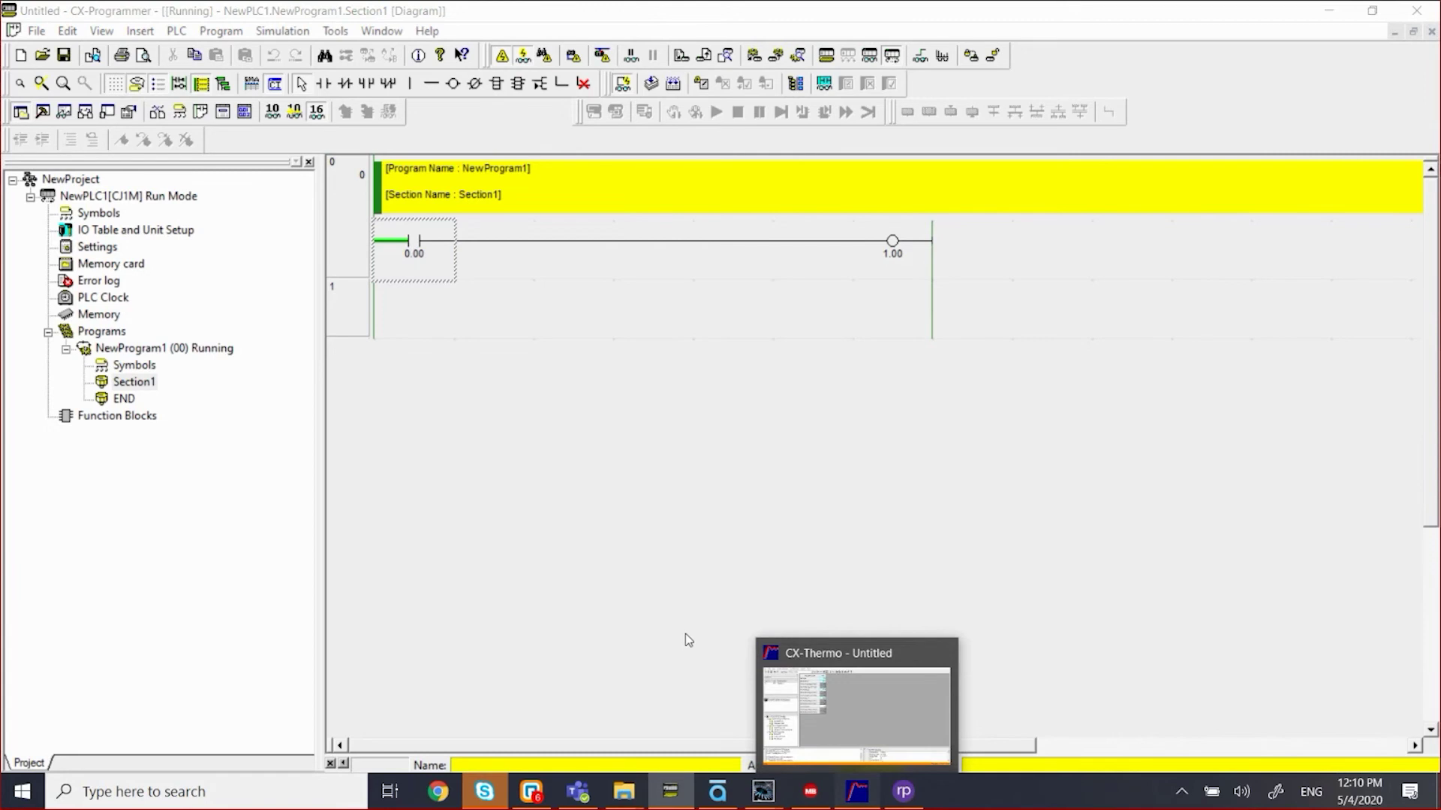
Switch to CX-Thermo, accept the communications settings with serial port COM6 (OMRON E58-CIFQ2 USB), and go online with the E5CC controller
left_click(855, 713)
left_click(781, 434)
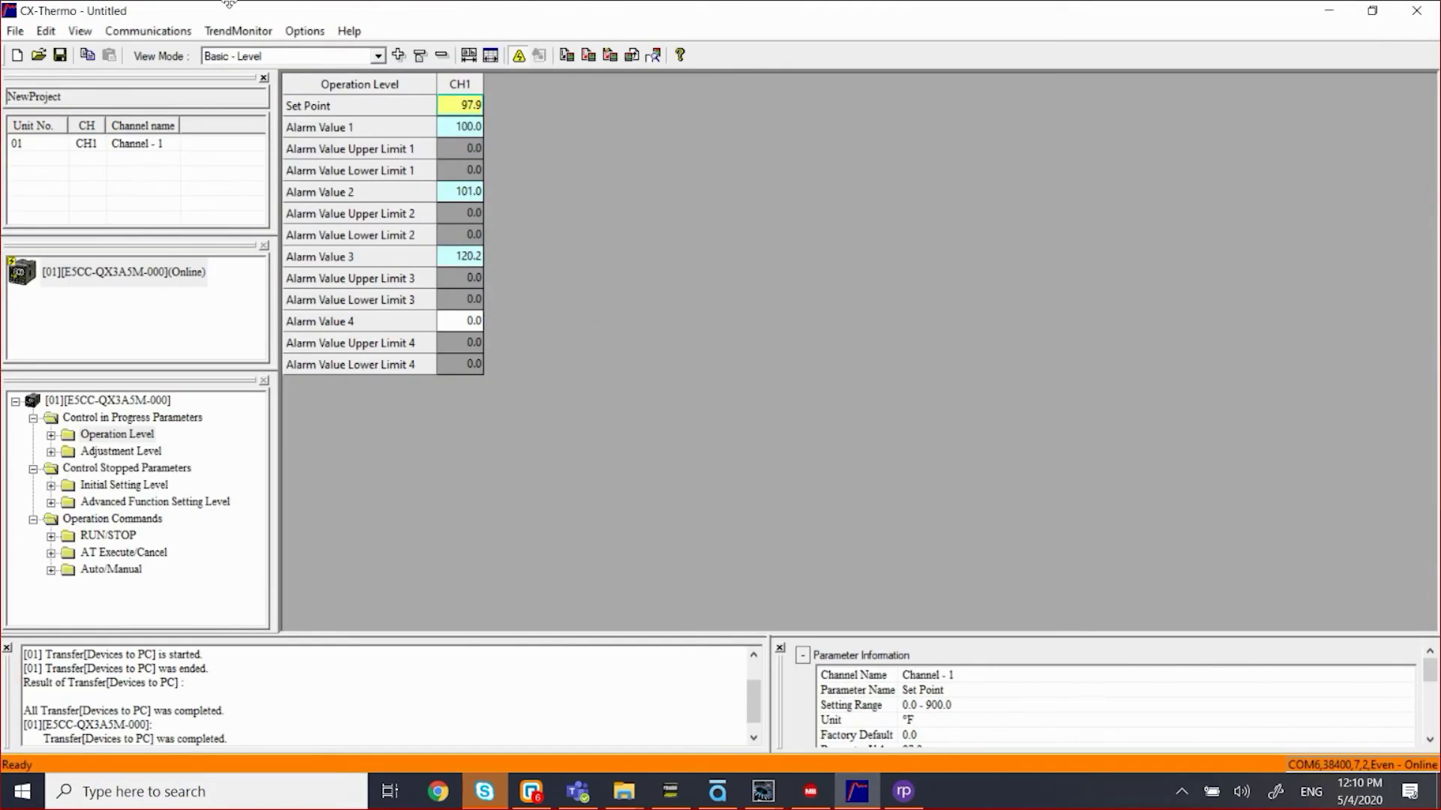
left_click(125, 30)
left_click(143, 73)
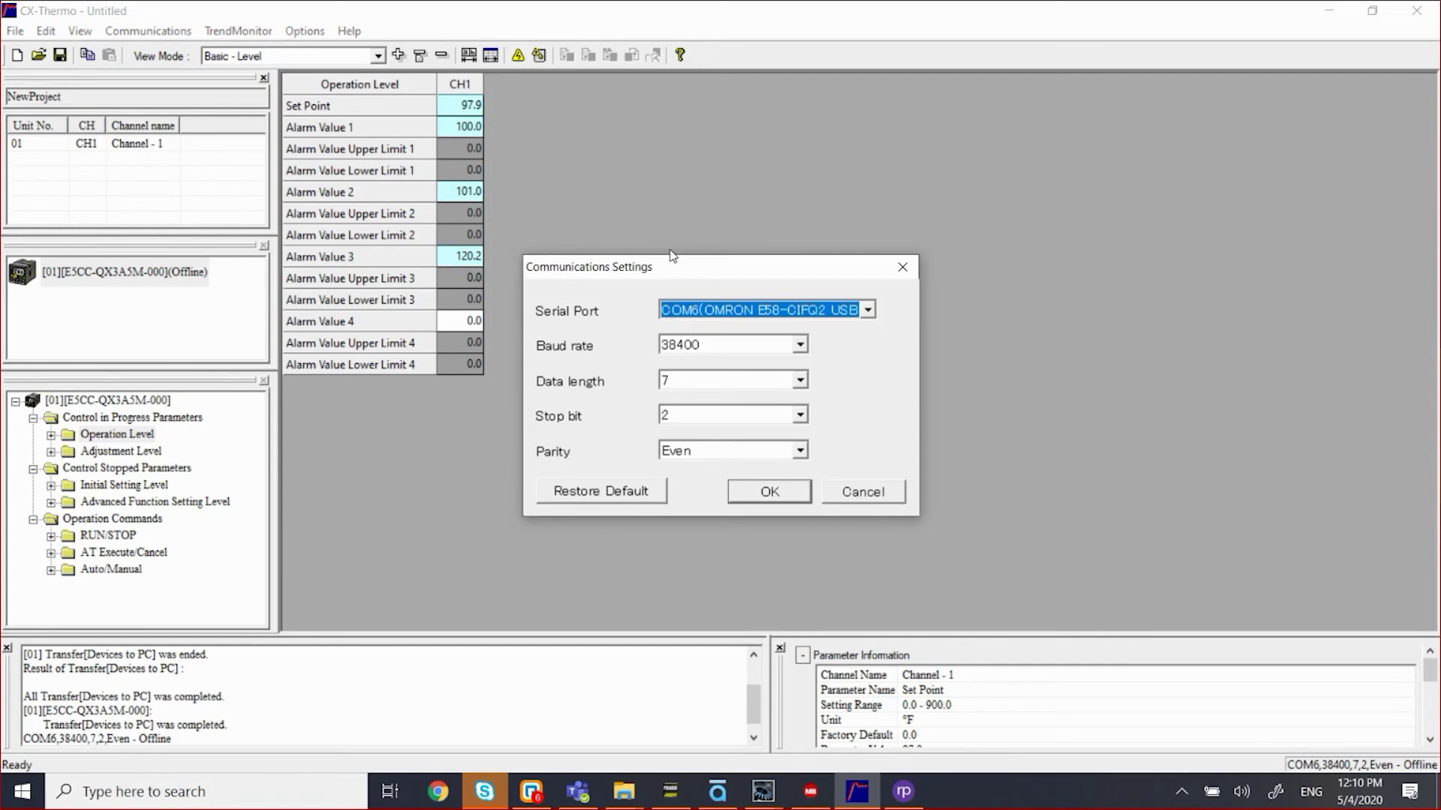
left_click(769, 491)
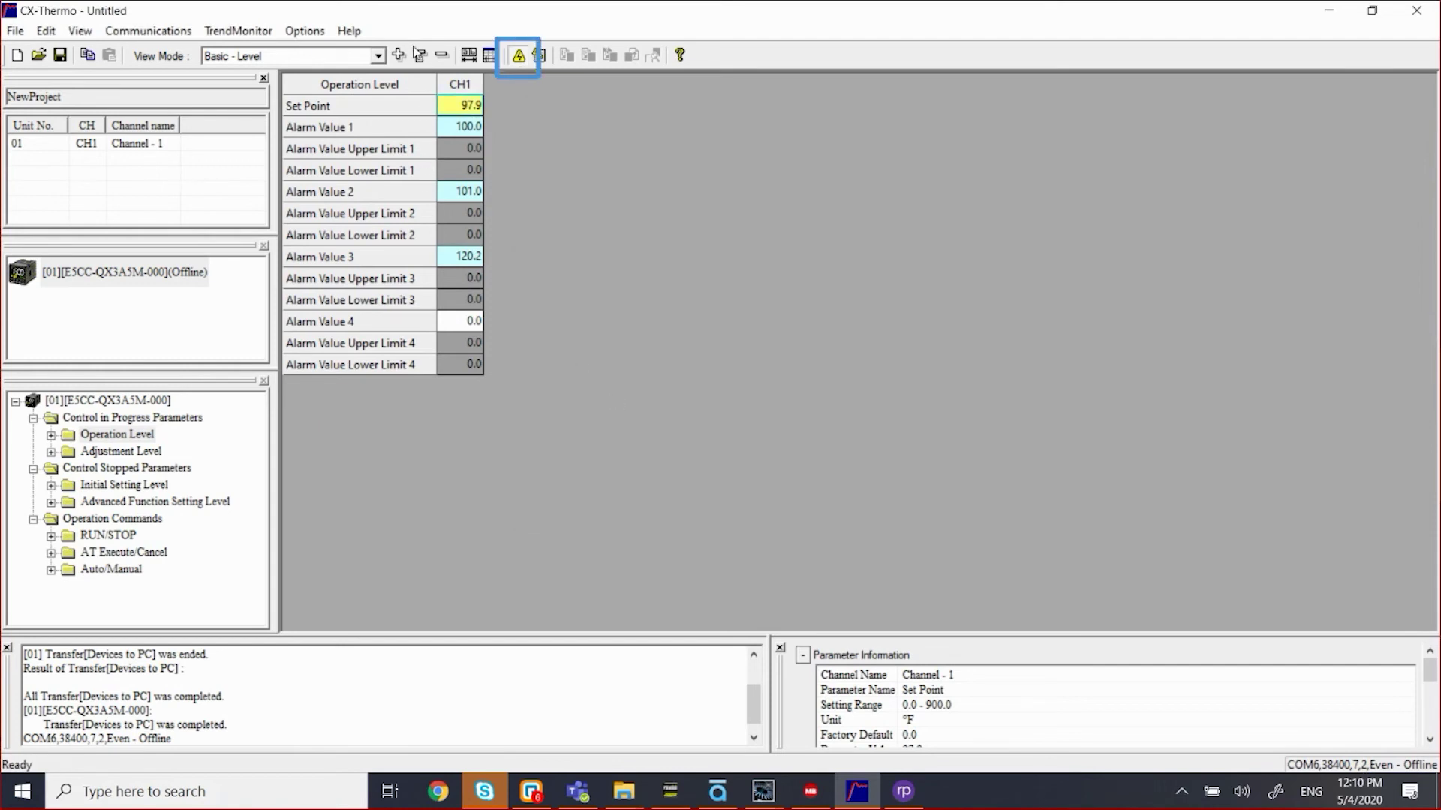
left_click(415, 50)
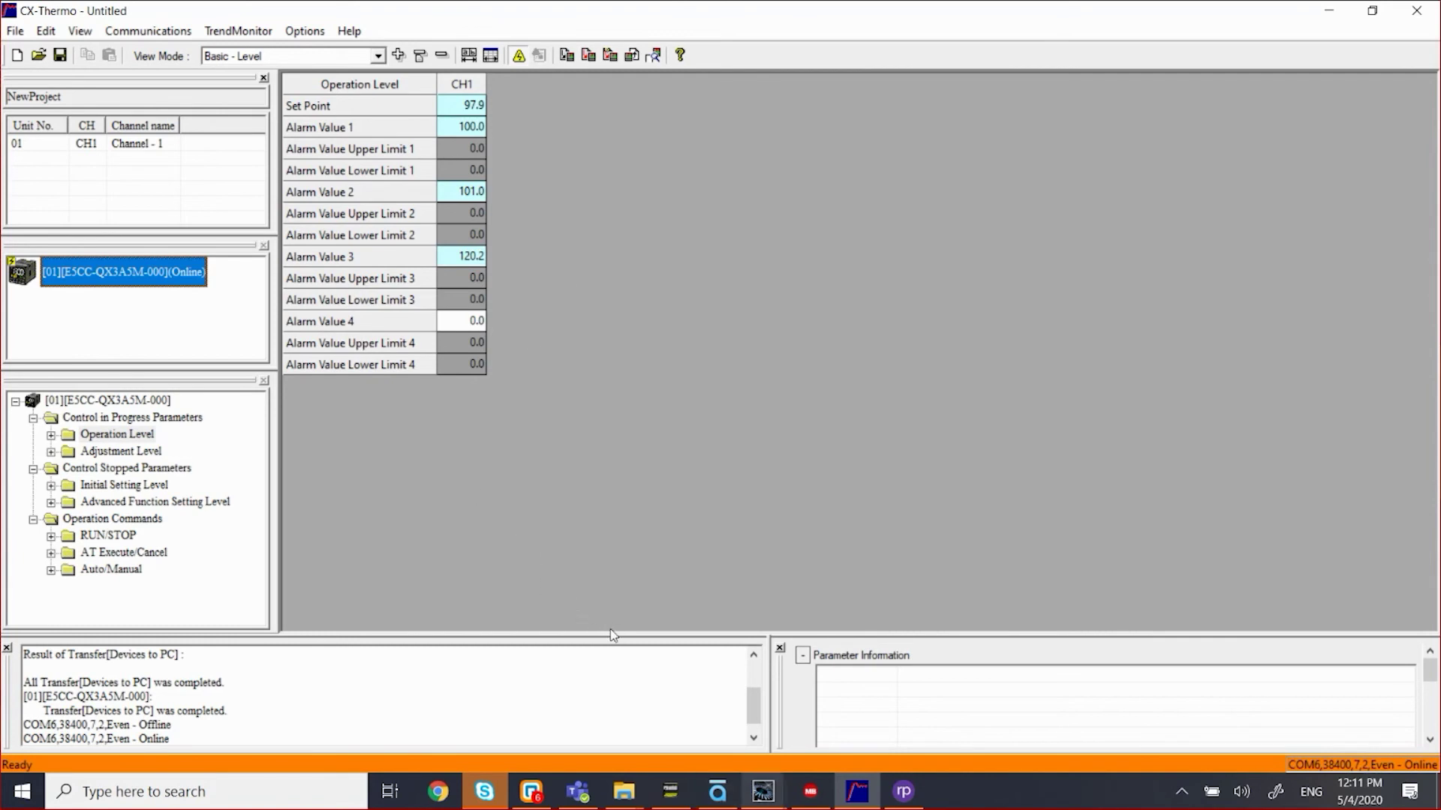
Switch to Sysmac Studio and open the existing NA_IdleTime_PLC Screen Saver02182020 project
left_click(763, 791)
left_click(645, 675)
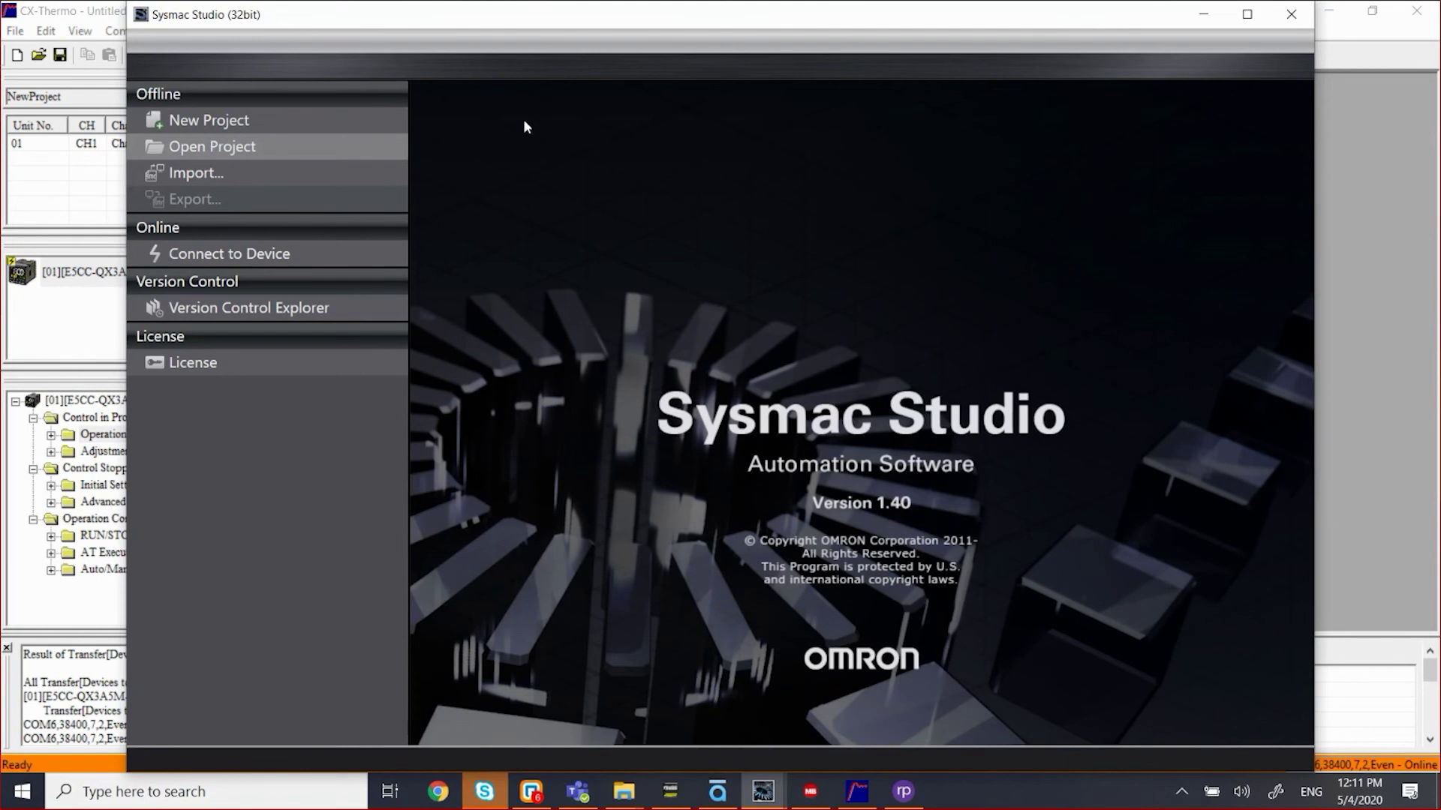
key("Return")
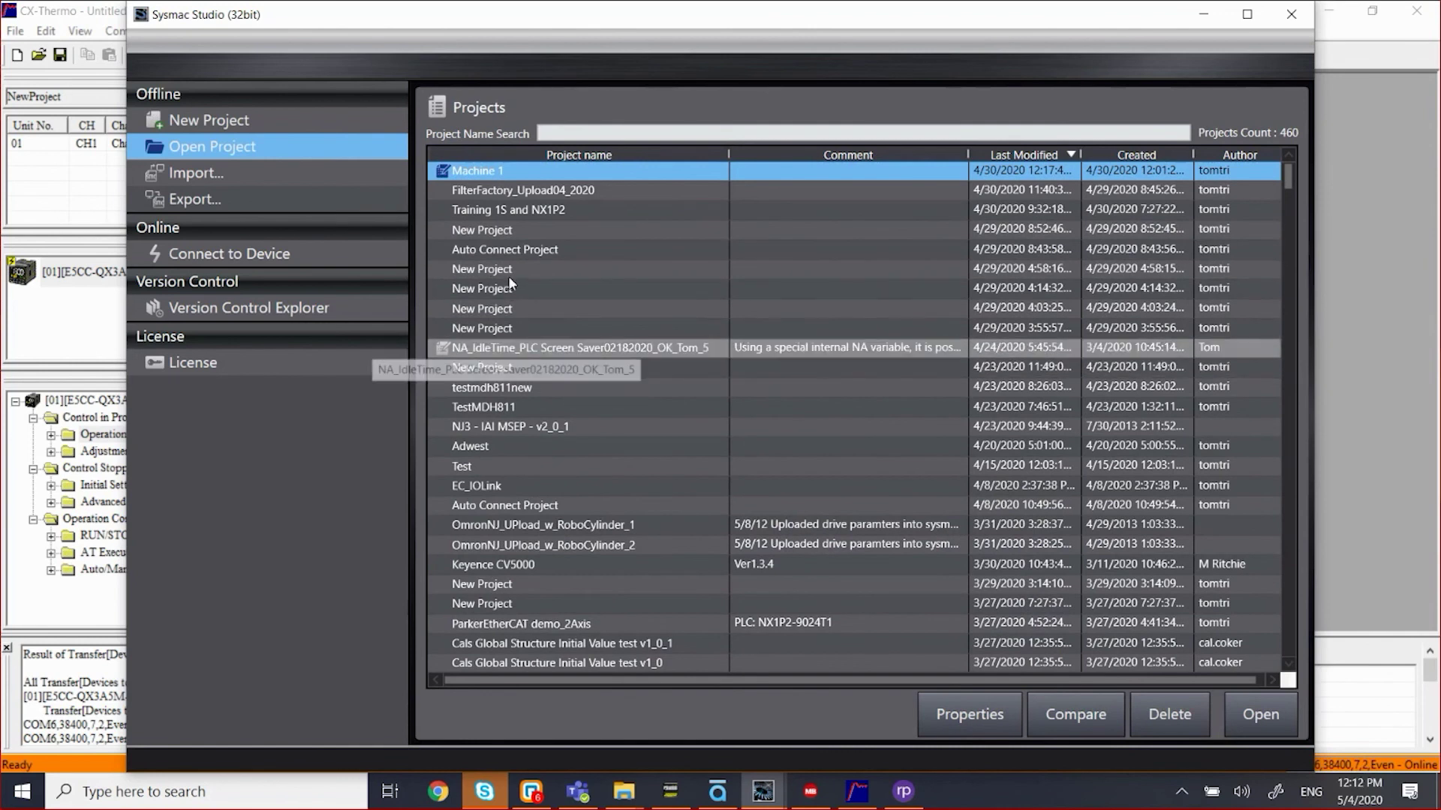
left_click(507, 347)
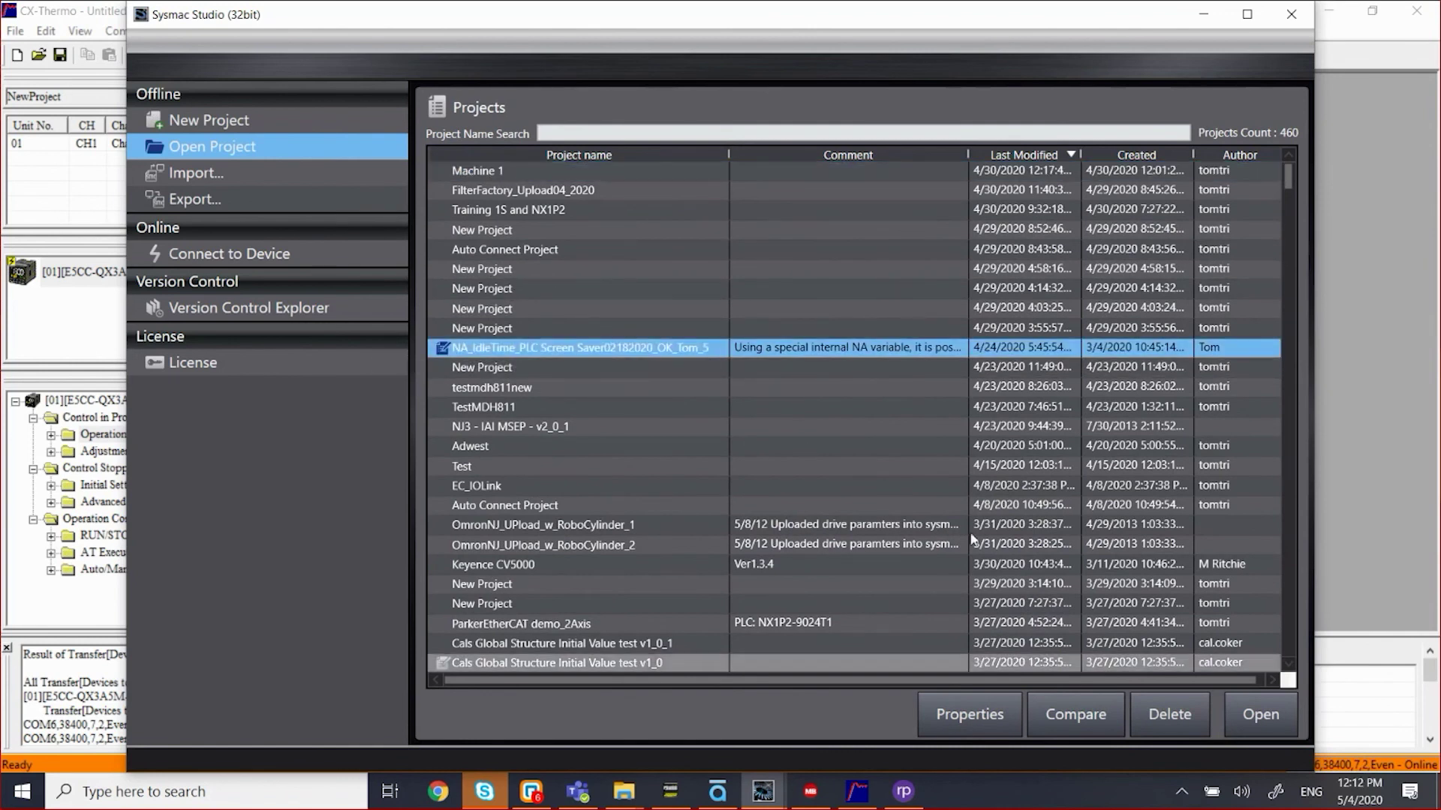
key("Return")
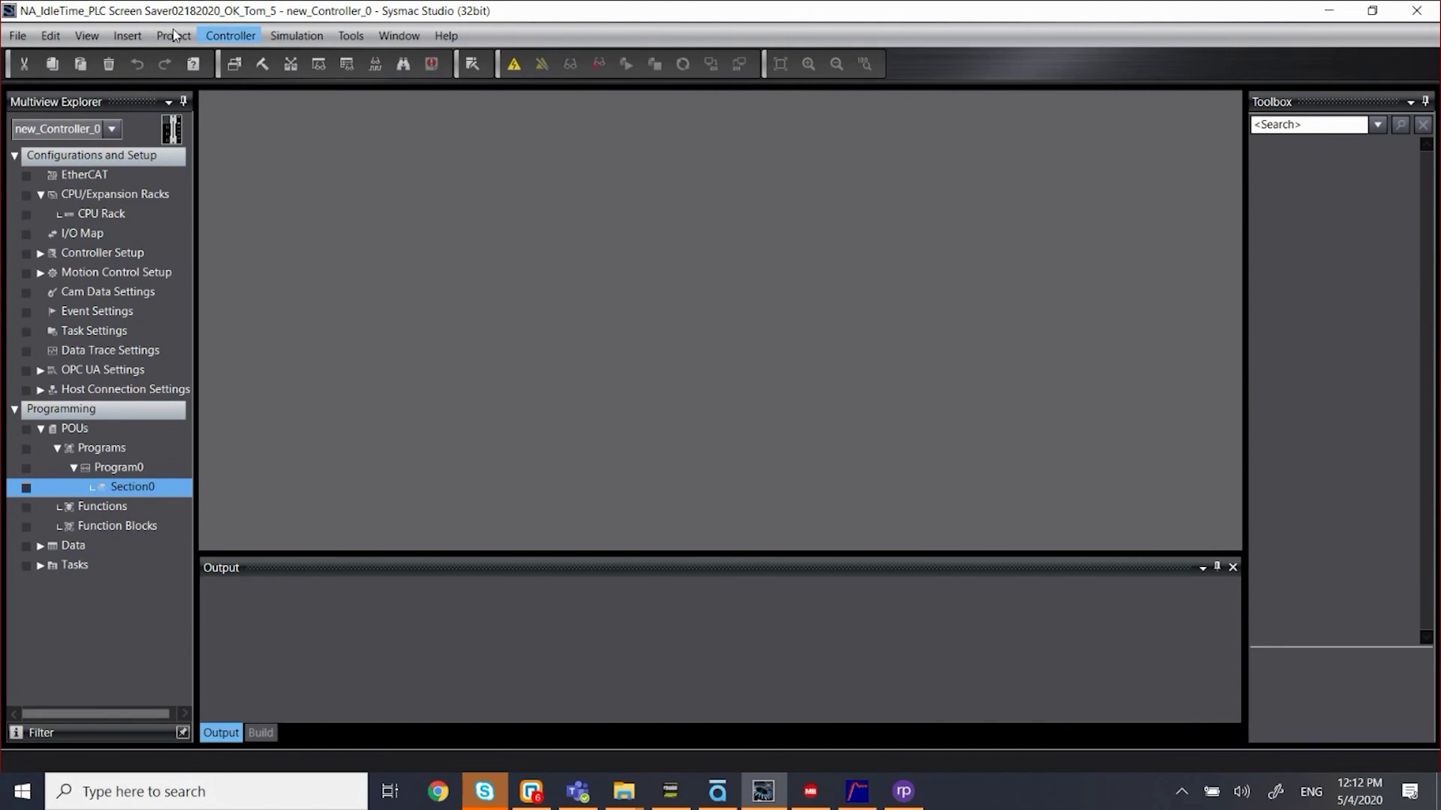
Test the controller's Ethernet connection via a hub at remote IP address 192.168.250.1 and accept the communications setup
left_click(230, 35)
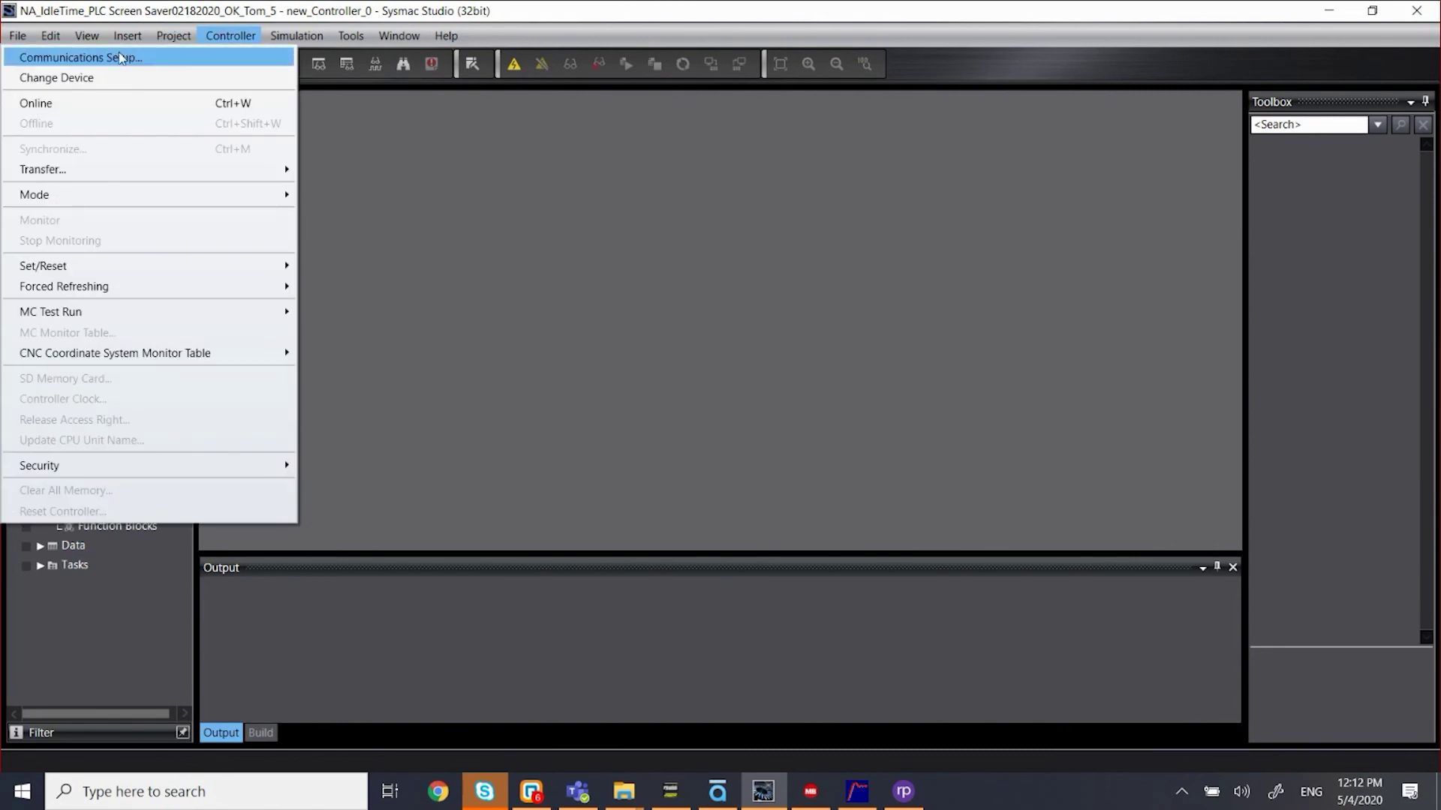
left_click(120, 57)
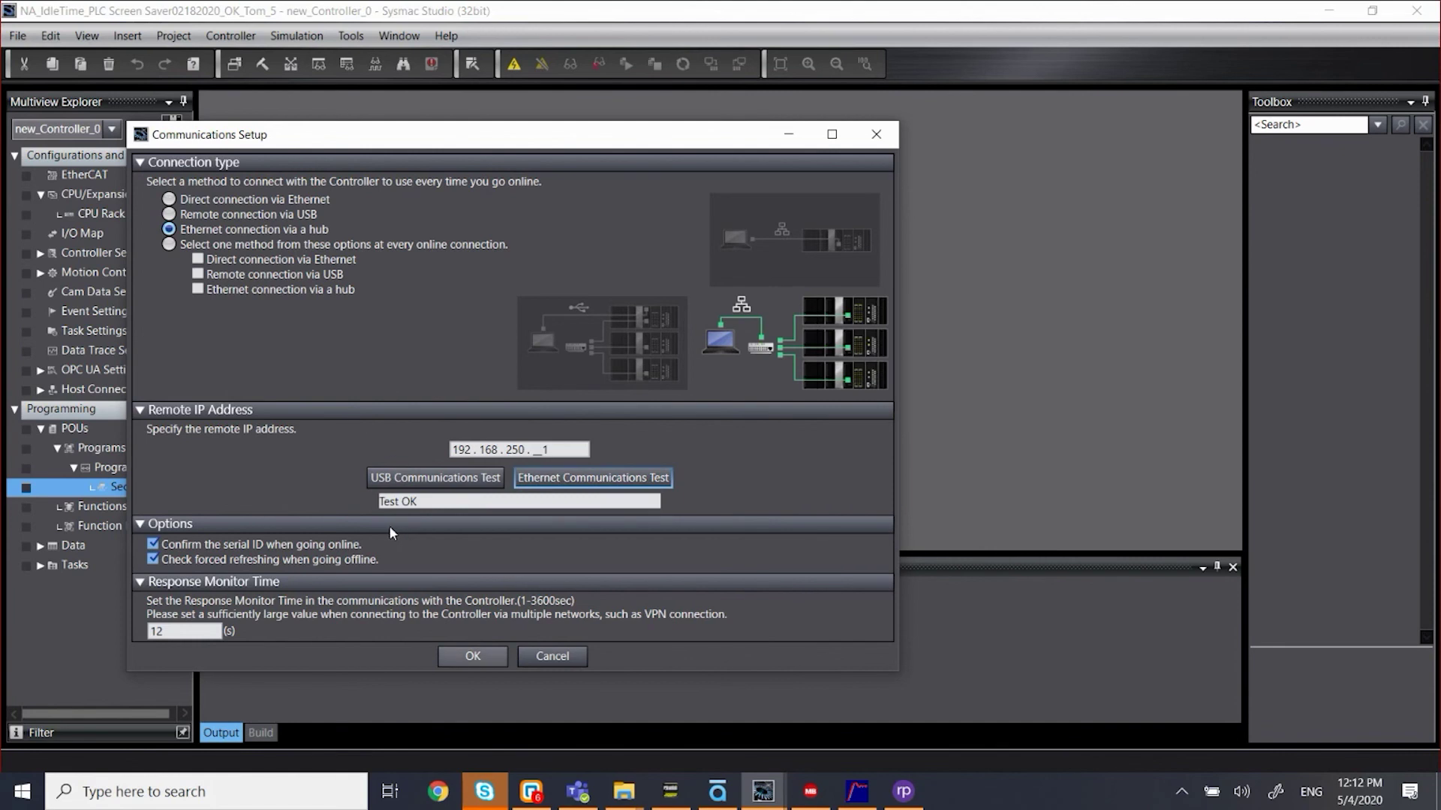
key("Return")
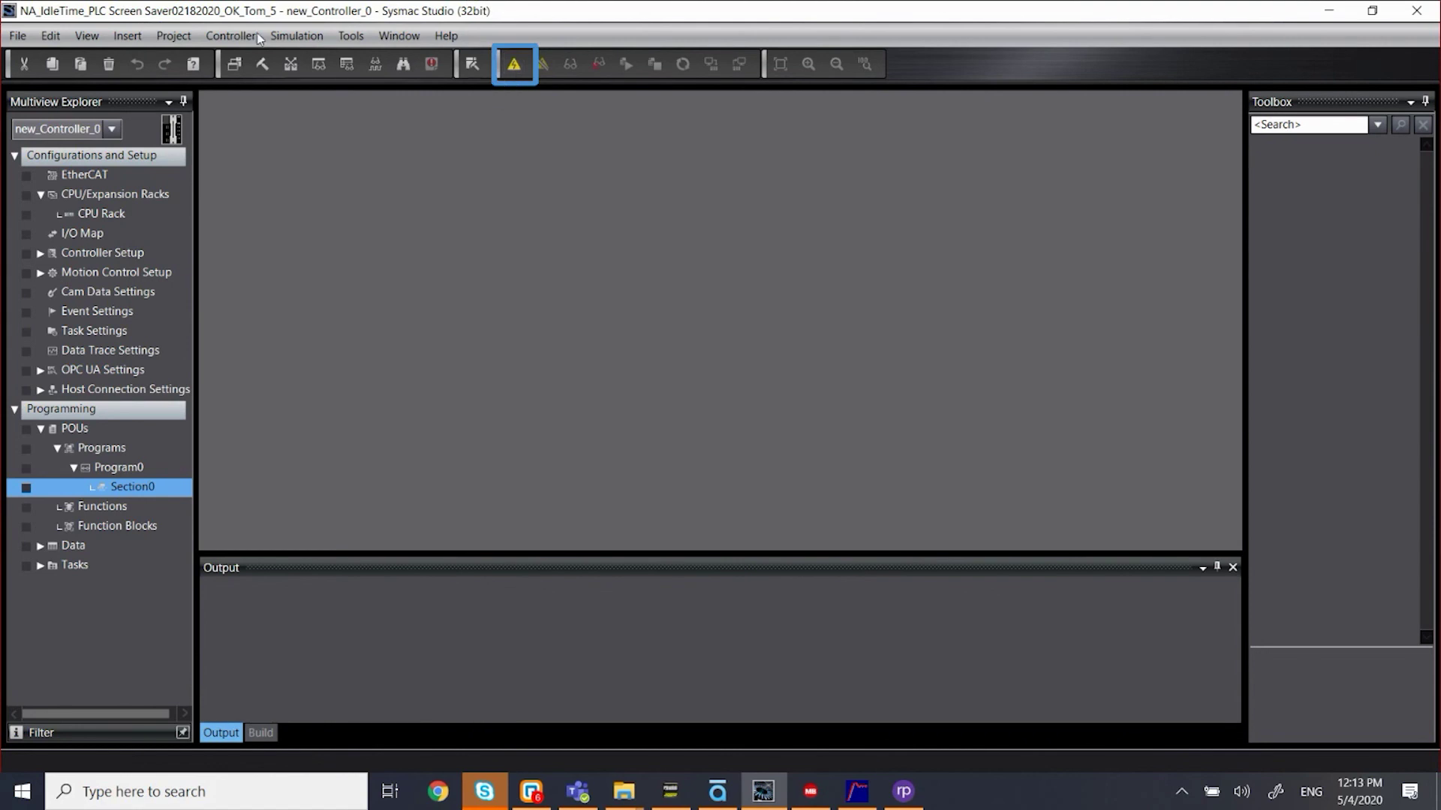
Go online with new_Controller_0, continuing the connection despite the mismatched serial ID
left_click(199, 35)
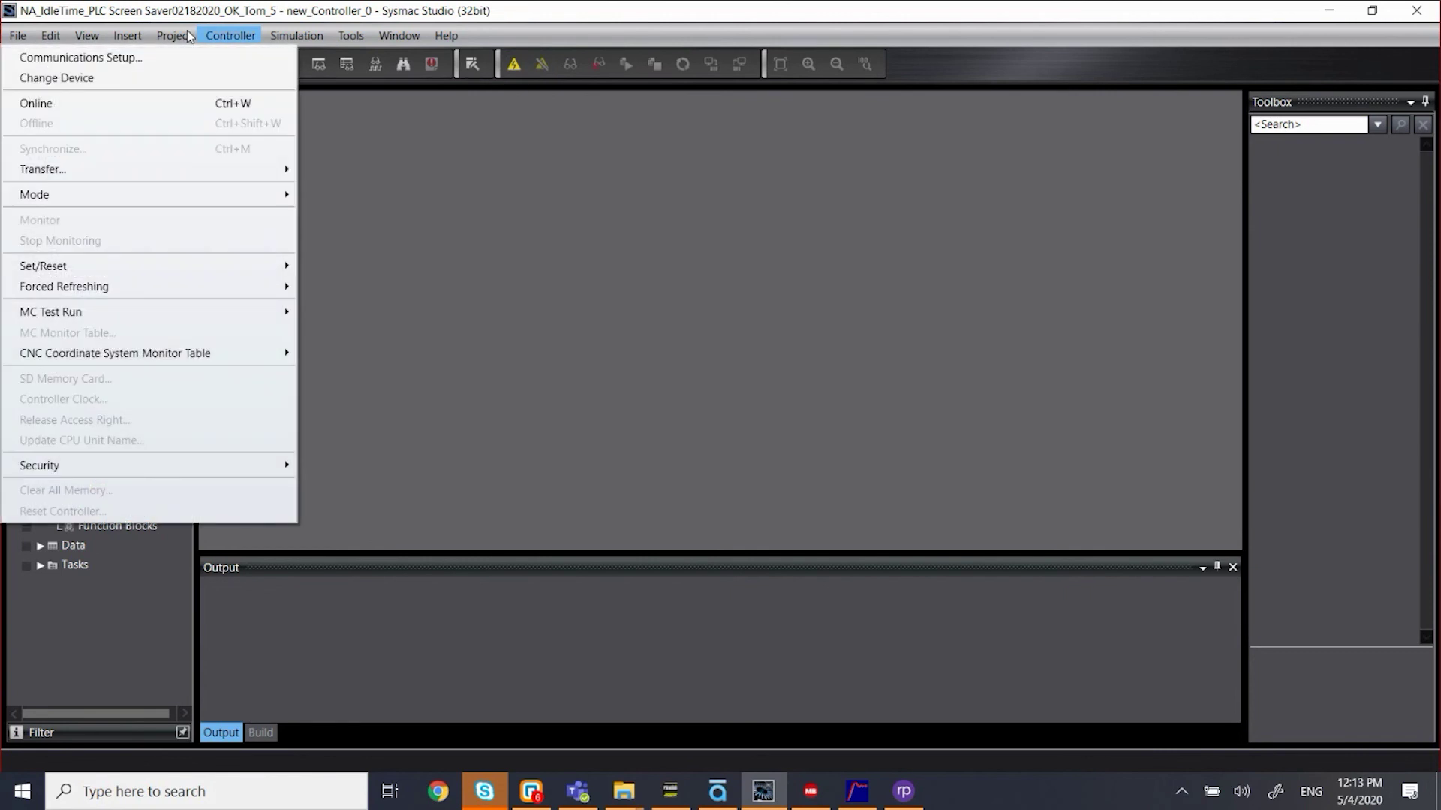
left_click(146, 81)
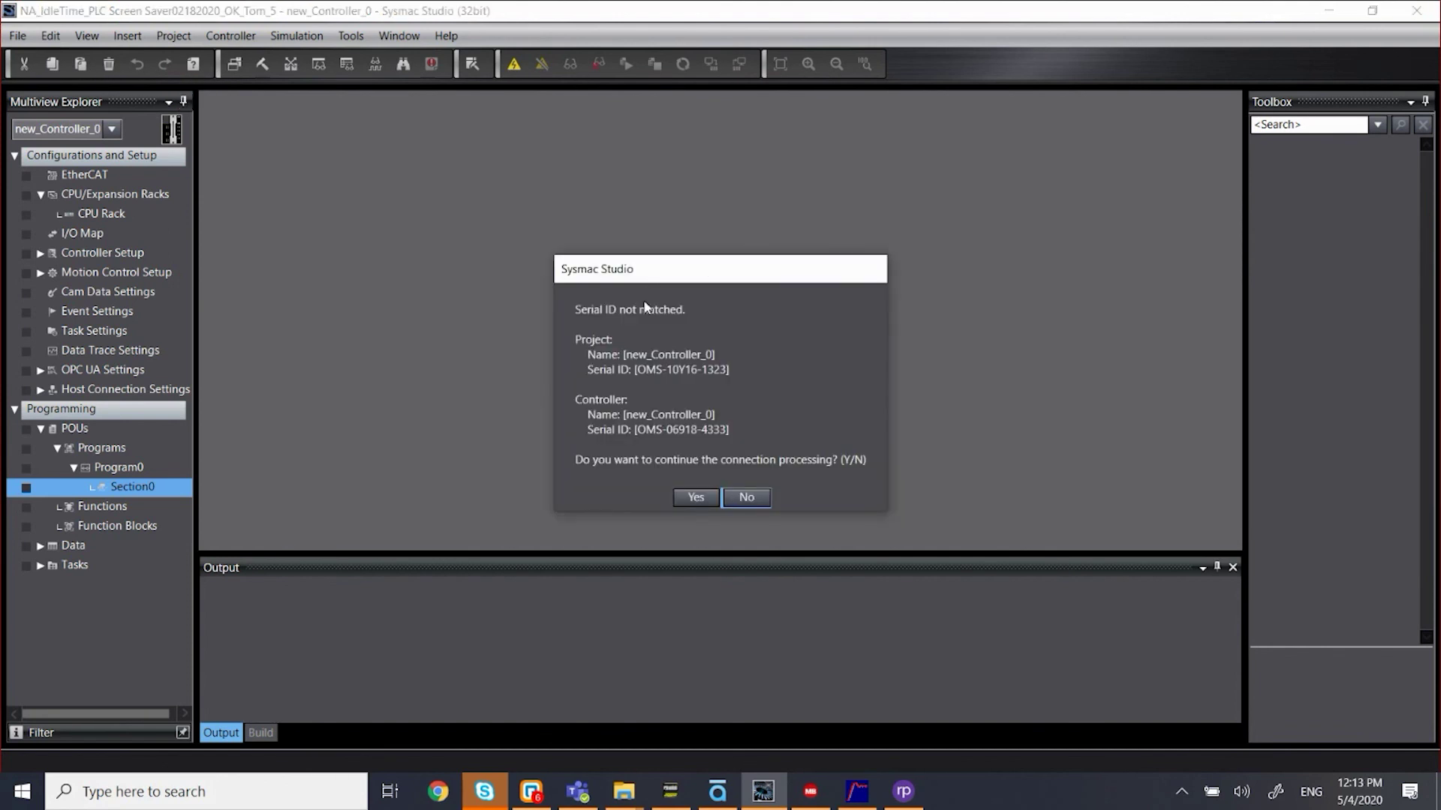
key("Left")
key("Return")
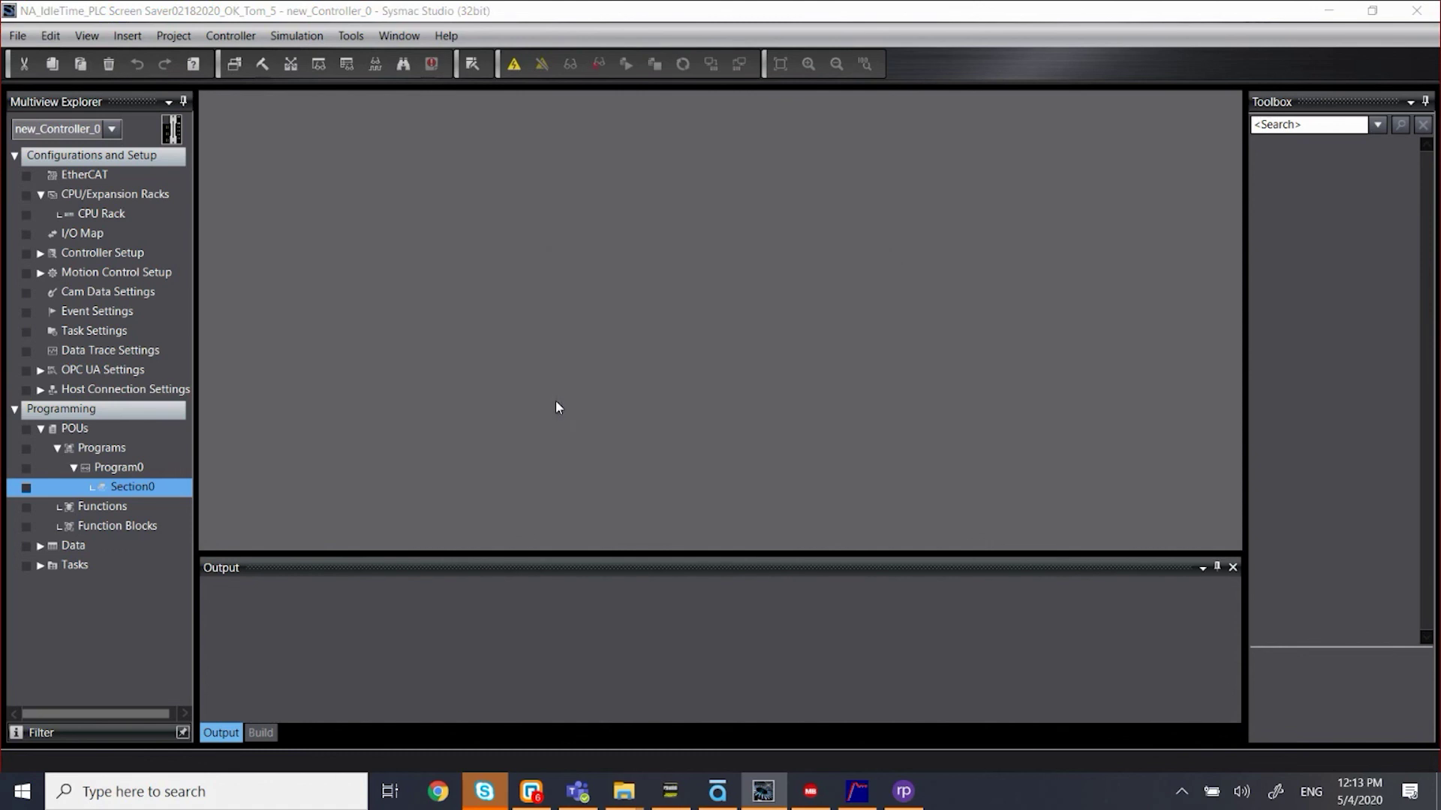
key("Right")
key("Return")
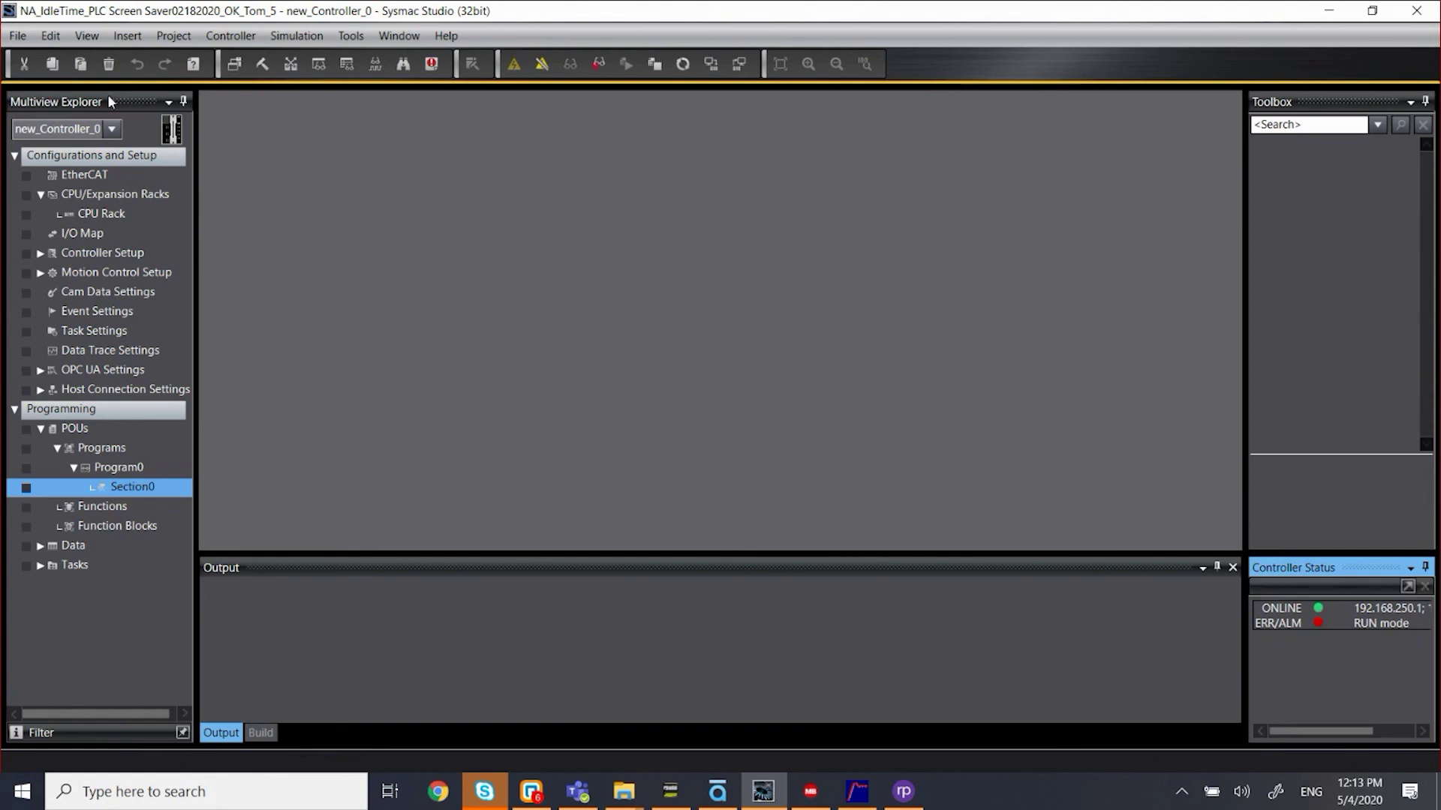
Select the HMI_NA5_0 device, accept its Ethernet connection via a hub at 192.168.250.6, and go online with it
left_click(54, 129)
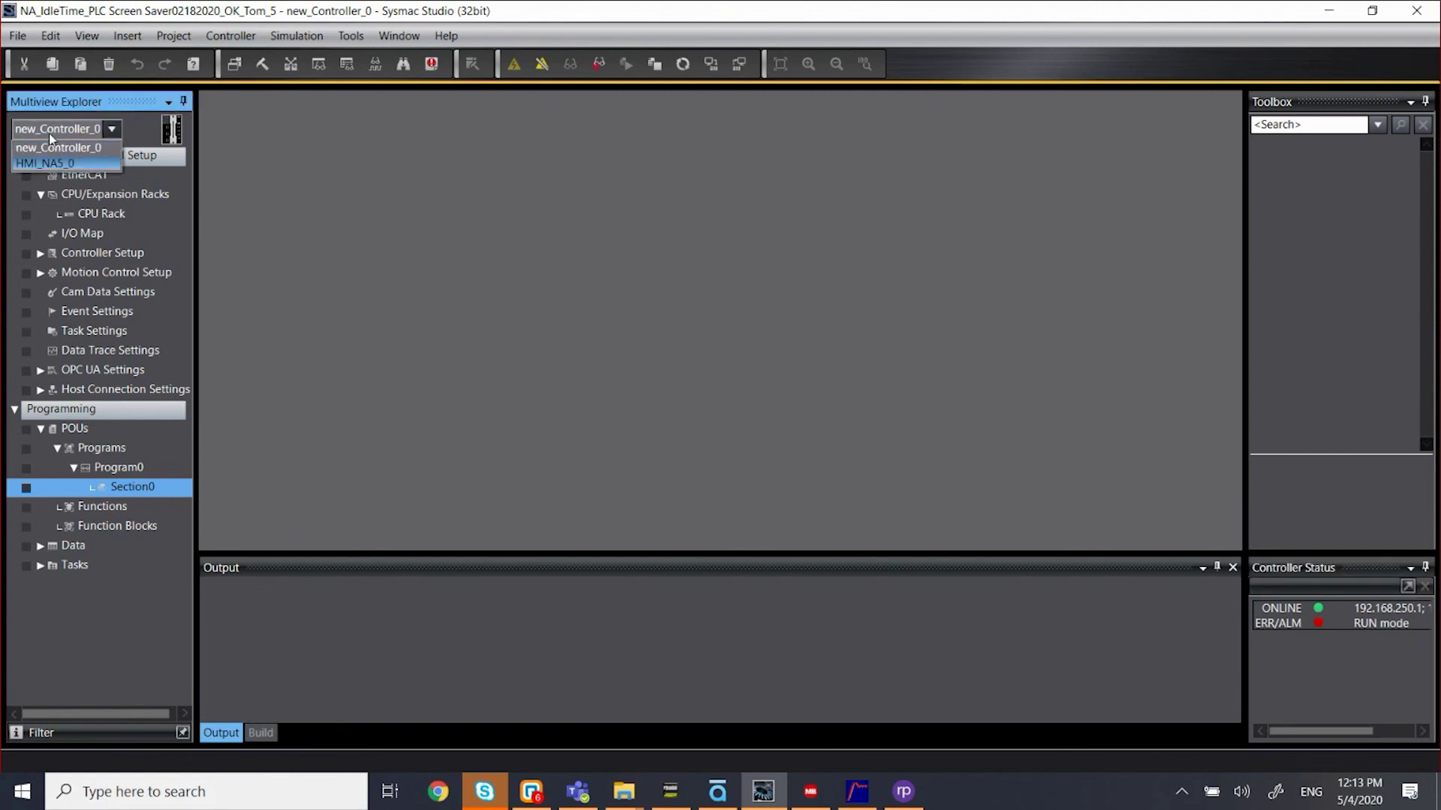
left_click(45, 163)
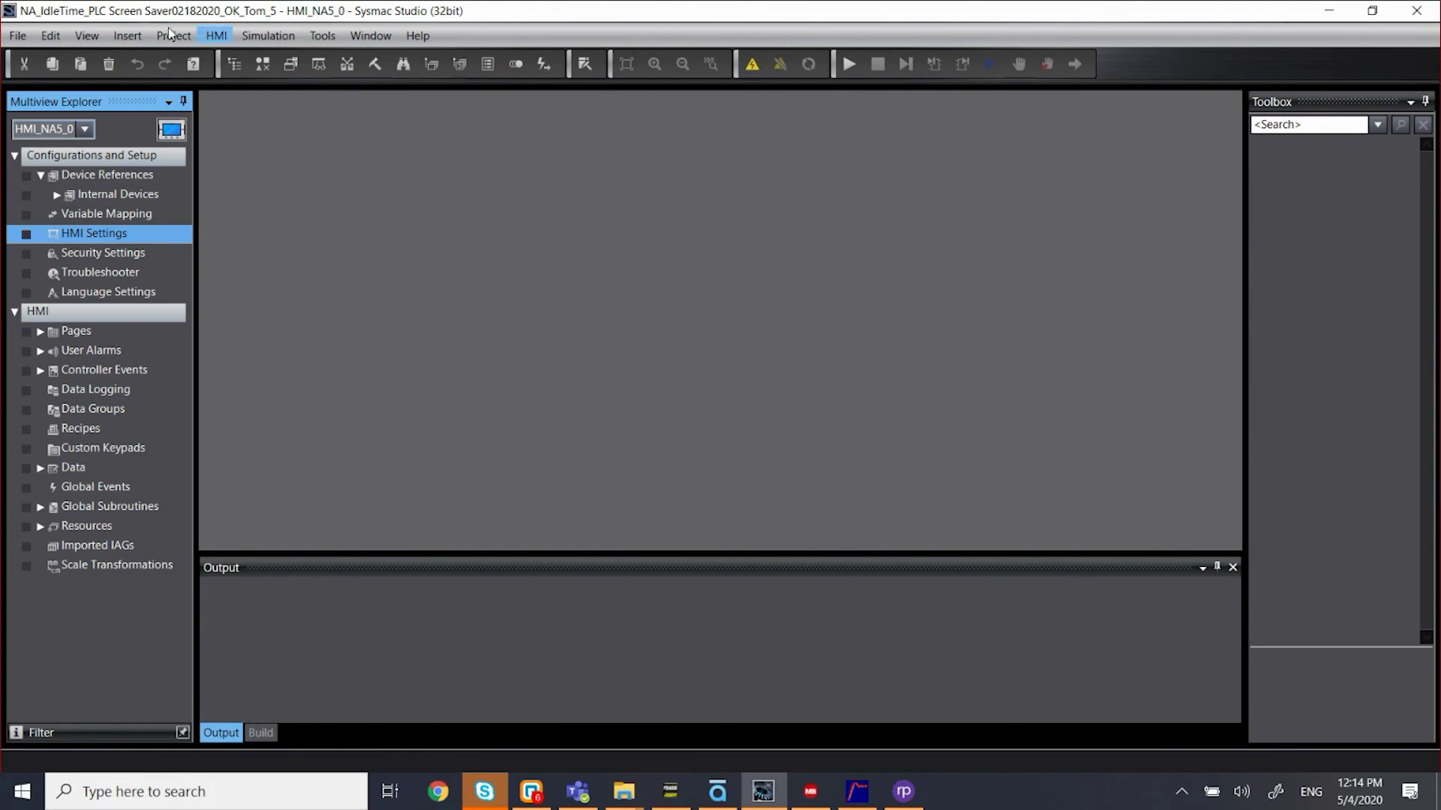
key("Down")
key("Left")
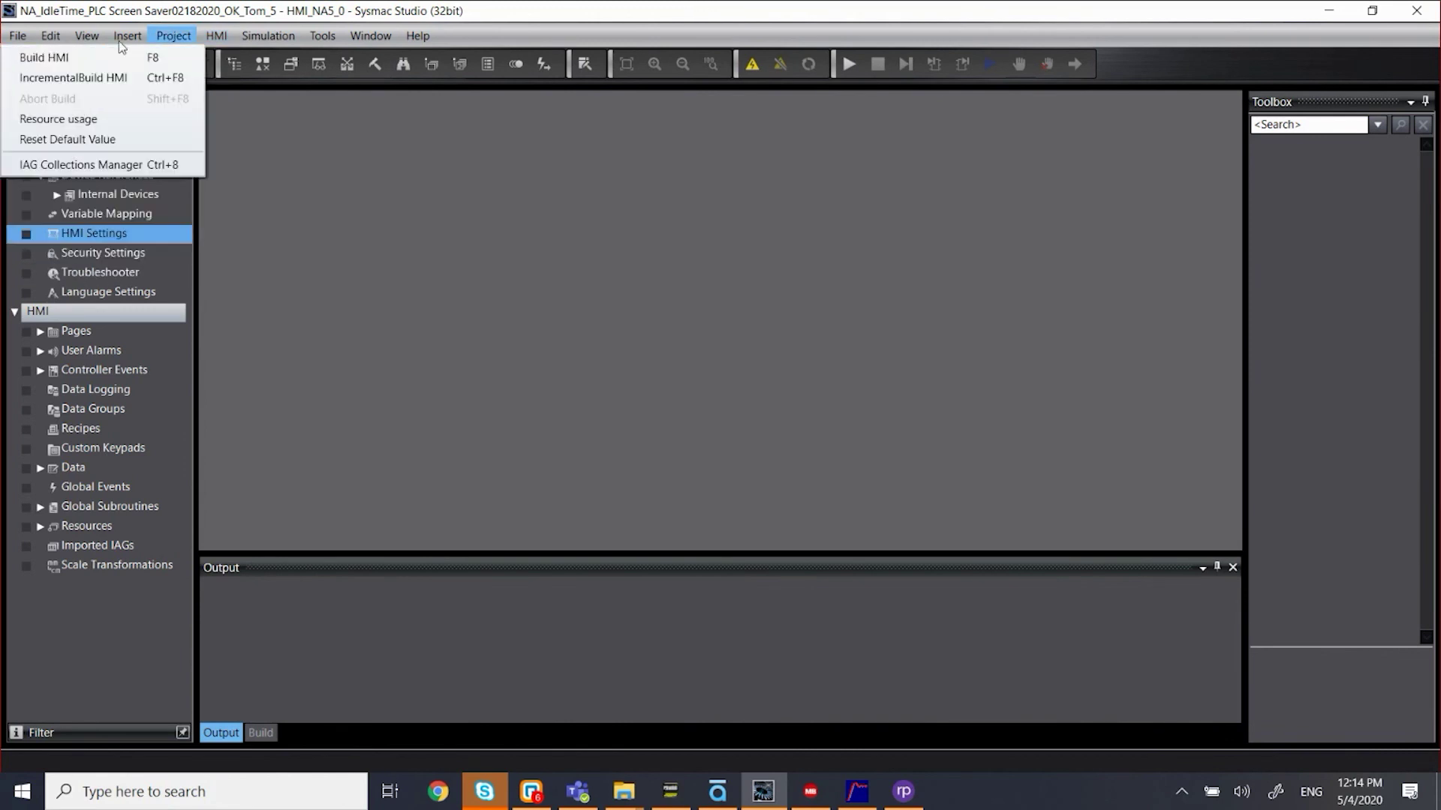
key("Right")
key("Return")
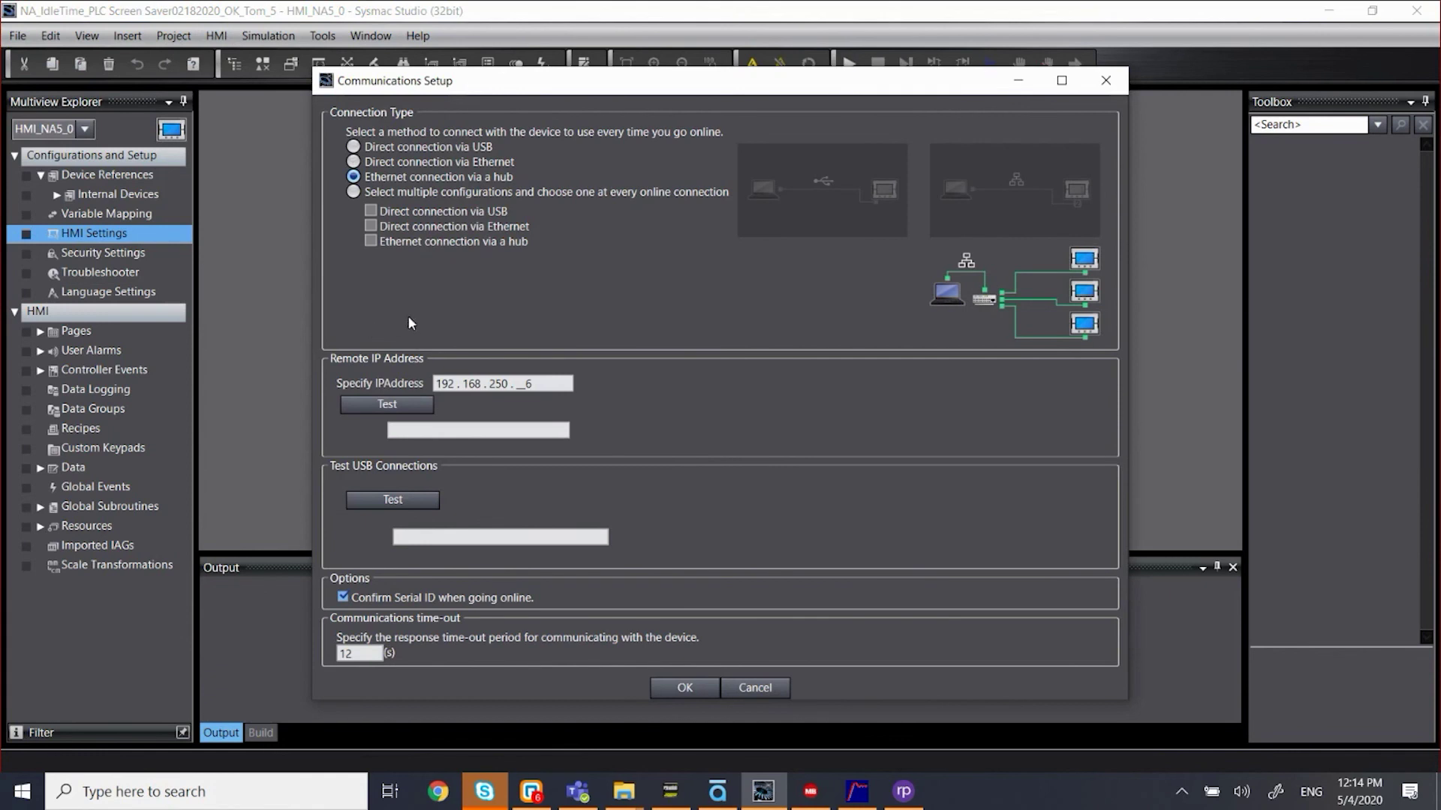
key("Return")
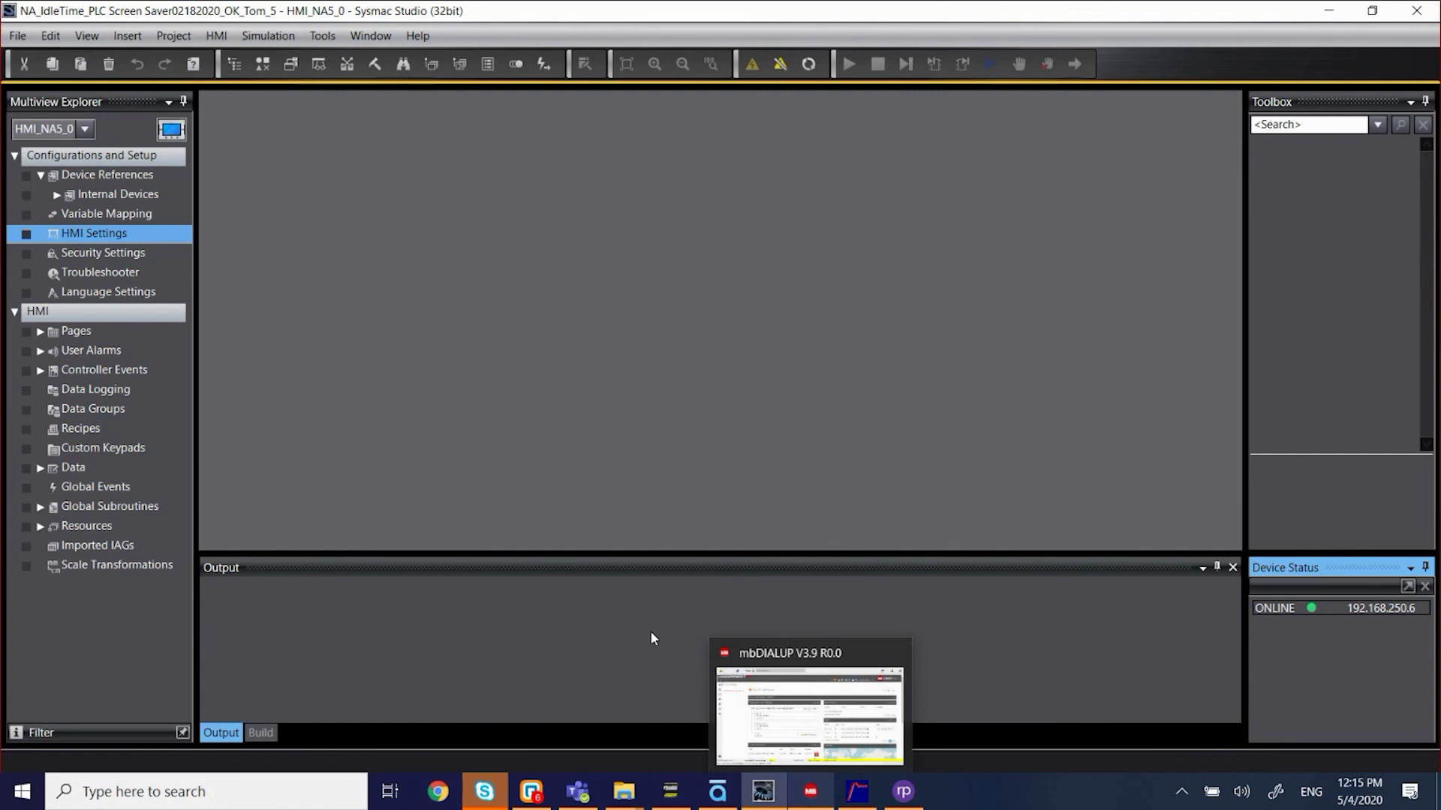
Switch back to mbDIALUP to view the GDI_DI_Interface component tree and active connections
key("alt+Tab")
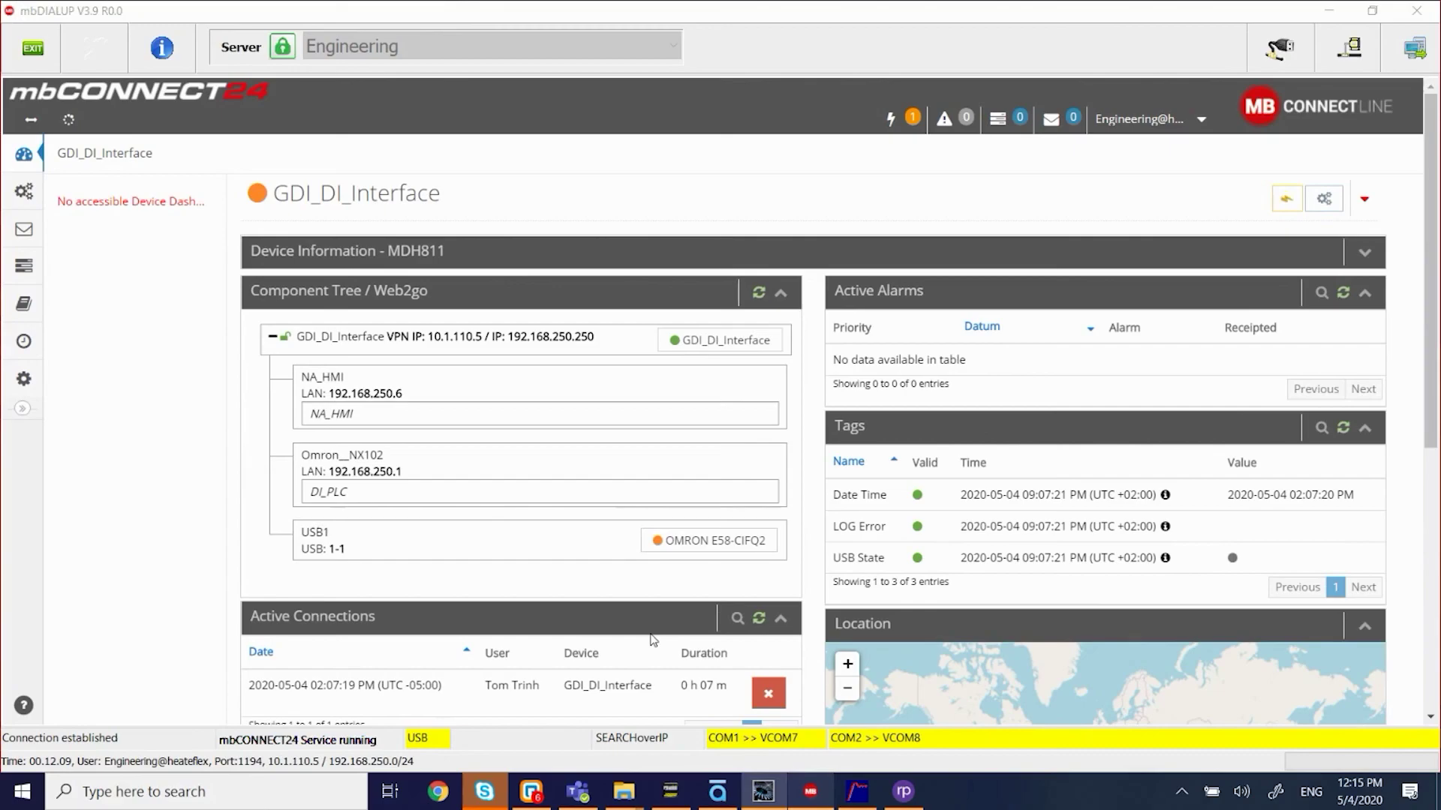